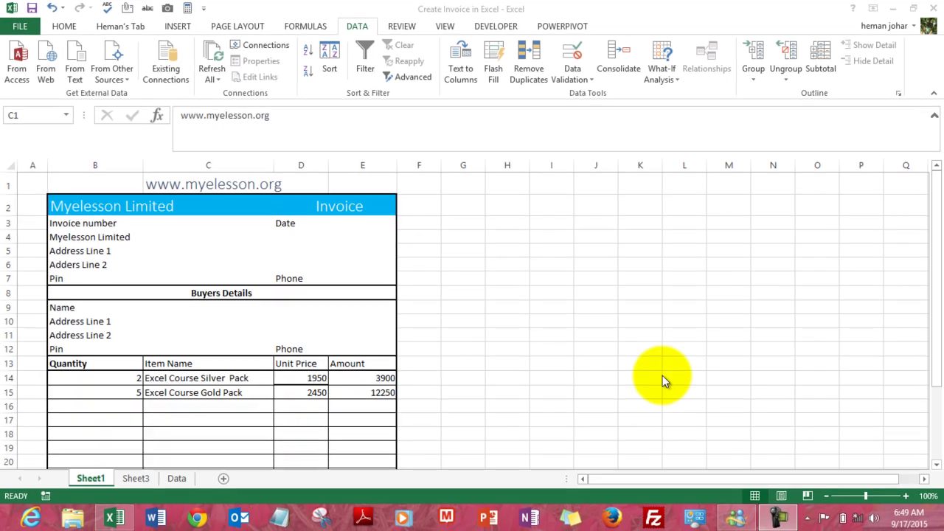
# Step: Examine the finished invoice on Sheet1, from the seller's details through the buyer's details to the item rows
pyautogui.press('Left')
pyautogui.press('Down')
pyautogui.press('Down')
pyautogui.press('Down')
pyautogui.press('Down')
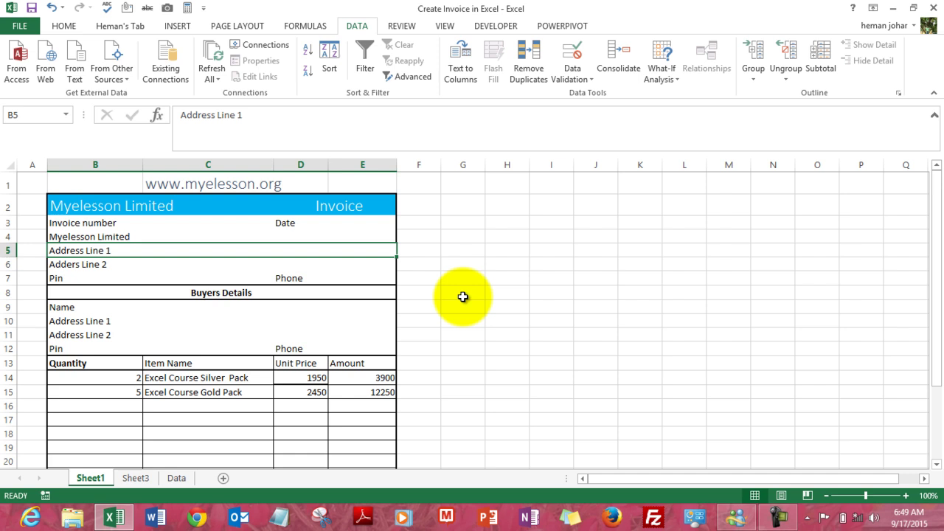
pyautogui.press('Down')
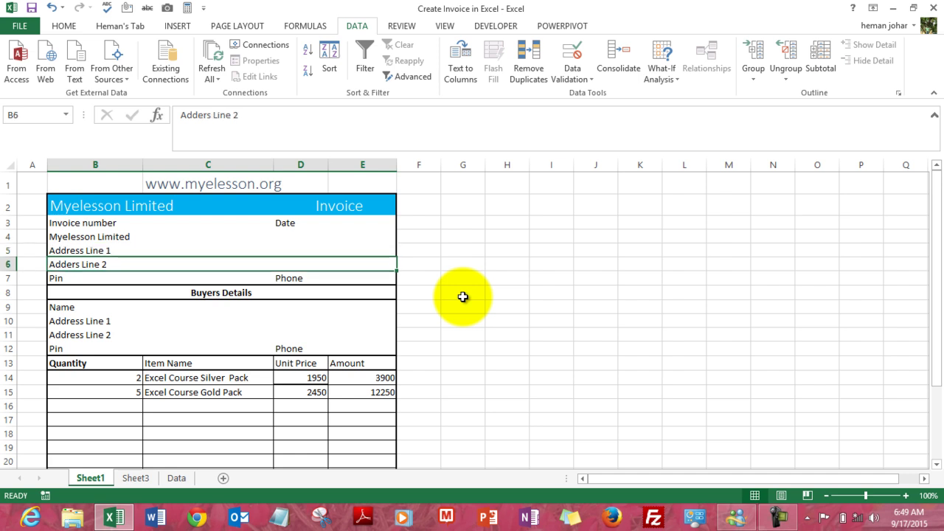
pyautogui.press('Down')
pyautogui.press('Down')
pyautogui.press('Down')
pyautogui.press('Down')
pyautogui.press('Down')
pyautogui.press('Down')
pyautogui.press('Down')
pyautogui.press('Down')
pyautogui.press('Down')
pyautogui.press('Down')
pyautogui.press('Down')
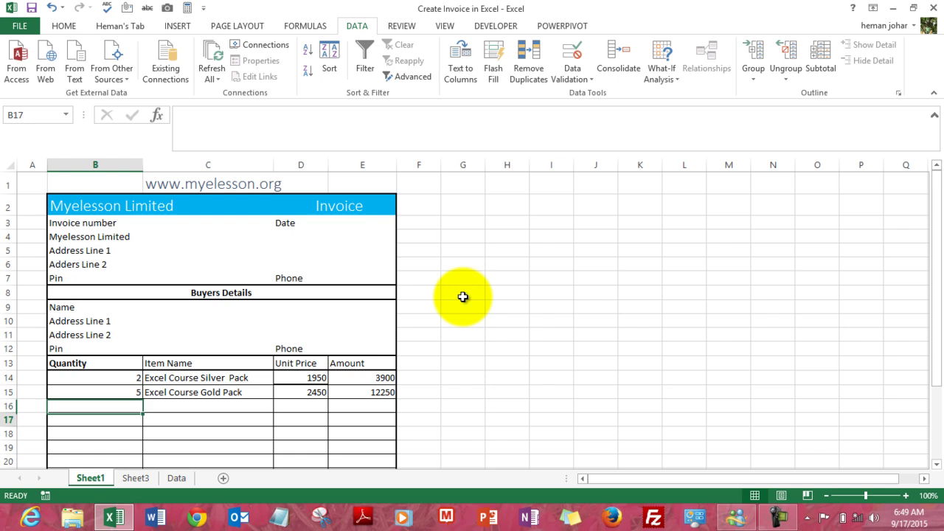
pyautogui.press('Up')
pyautogui.press('Up')
pyautogui.press('Up')
pyautogui.press('Up')
pyautogui.press('Up')
pyautogui.press('Up')
pyautogui.press('Up')
pyautogui.press('Up')
pyautogui.press('Up')
pyautogui.press('Up')
pyautogui.press('Up')
pyautogui.press('Up')
pyautogui.press('Up')
pyautogui.press('Up')
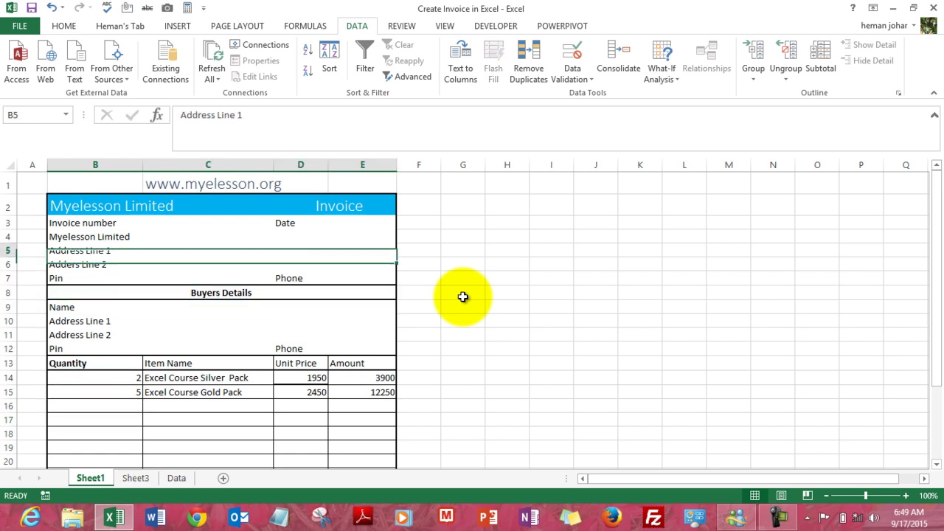
pyautogui.press('Down')
pyautogui.press('Down')
pyautogui.press('Down')
pyautogui.press('Down')
pyautogui.press('Down')
pyautogui.press('Down')
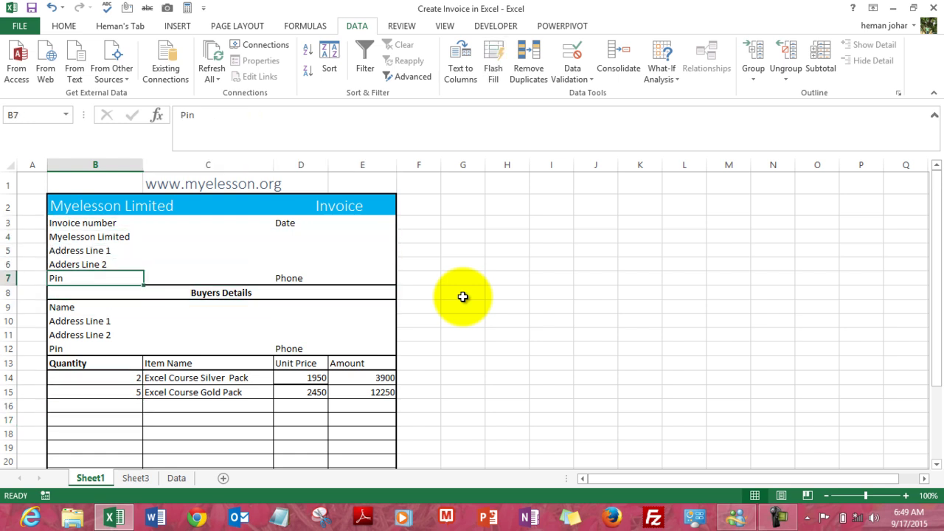
pyautogui.press('Down')
pyautogui.press('Down')
pyautogui.press('Down')
pyautogui.press('Down')
pyautogui.press('Down')
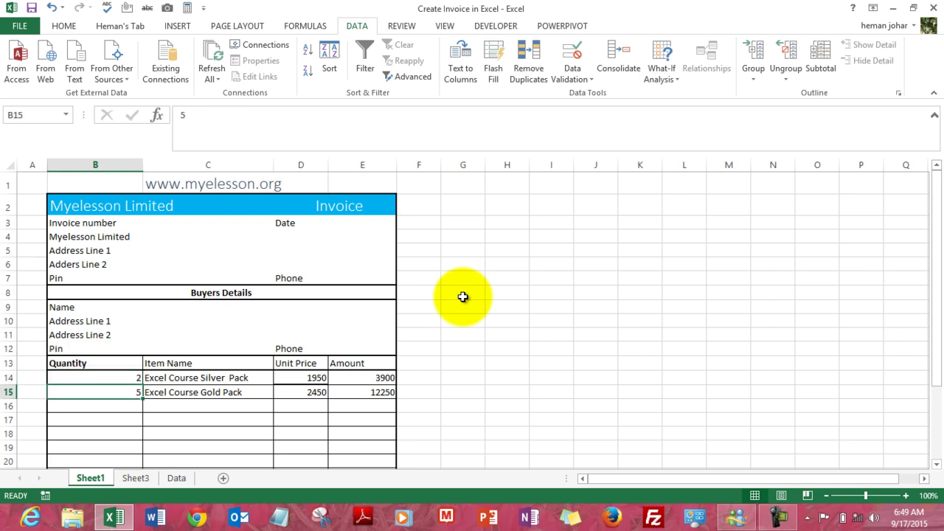
# Step: Choose Excel Course Gold Pack as the item name in C14 and inspect the unit price formula in D14
pyautogui.press('Right')
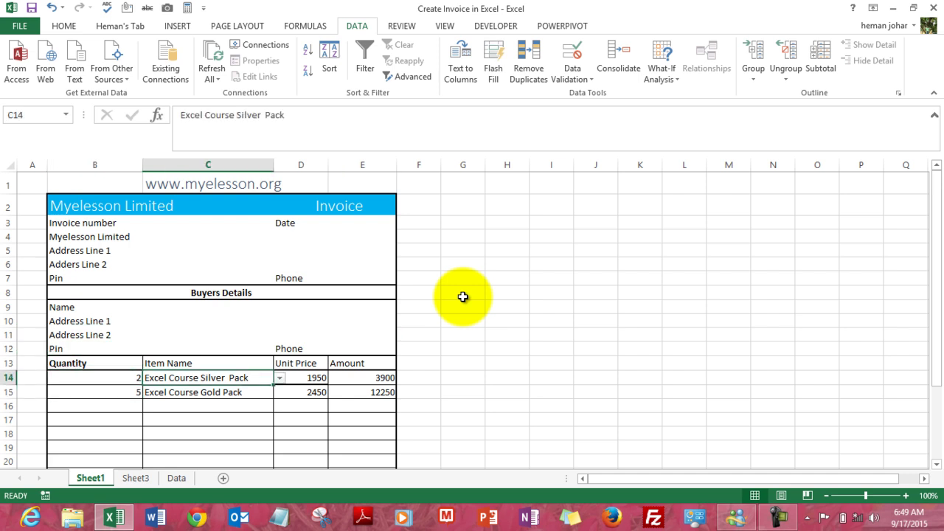
pyautogui.click(280, 379)
pyautogui.click(220, 401)
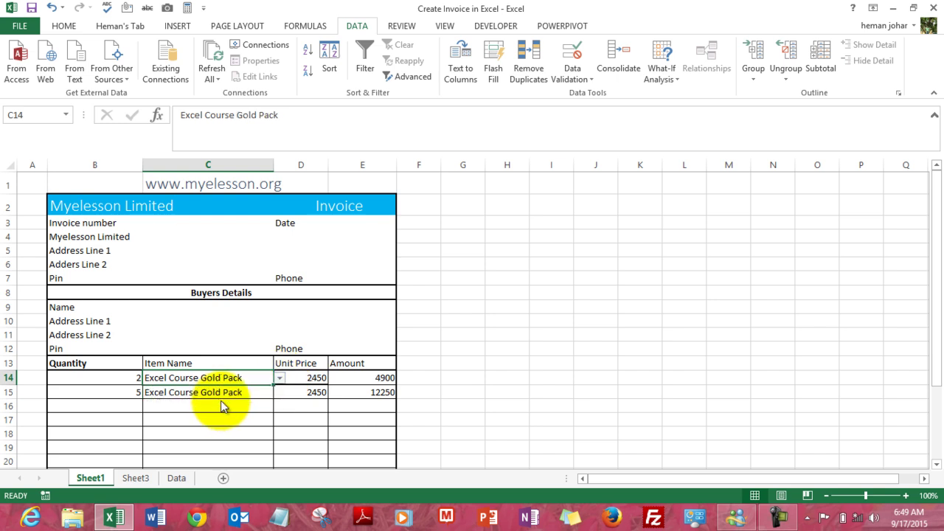
pyautogui.click(315, 378)
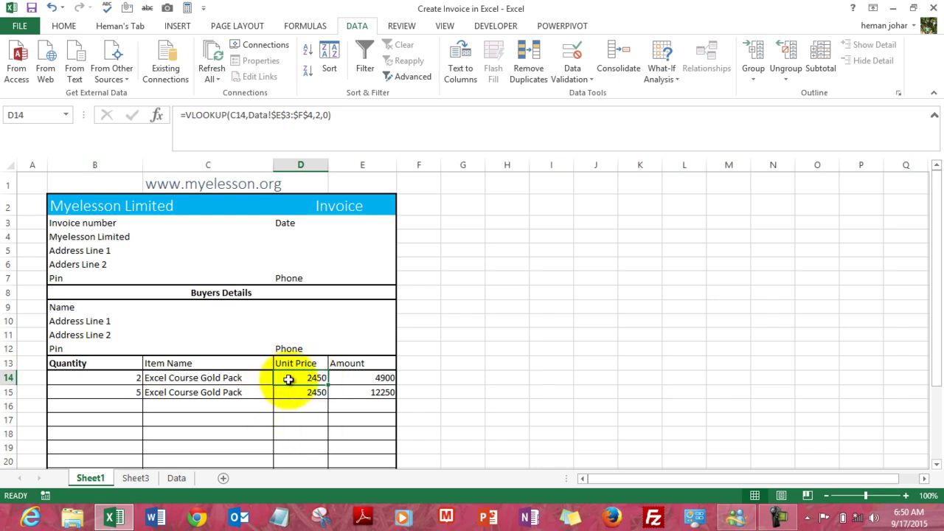
# Step: Choose Excel Course Silver Pack as the item name in C14 and check its unit price in D14
pyautogui.click(235, 378)
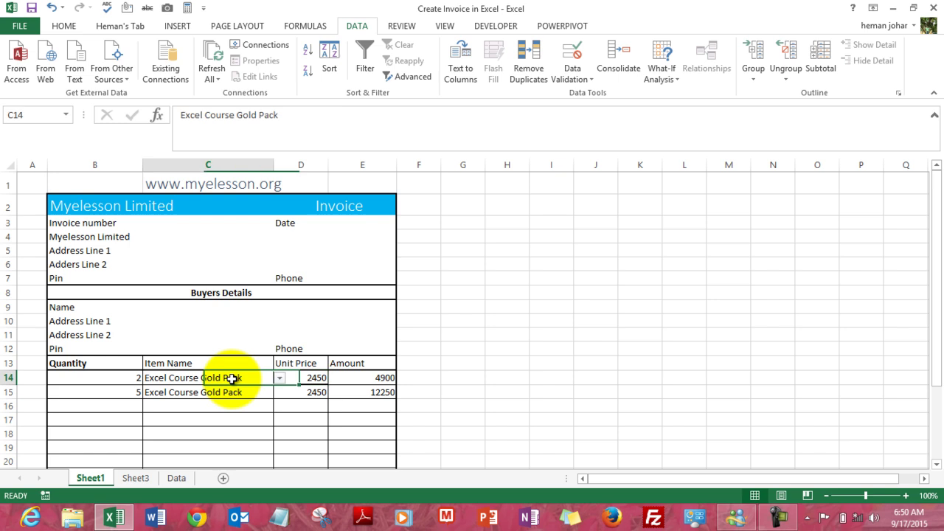
pyautogui.click(279, 378)
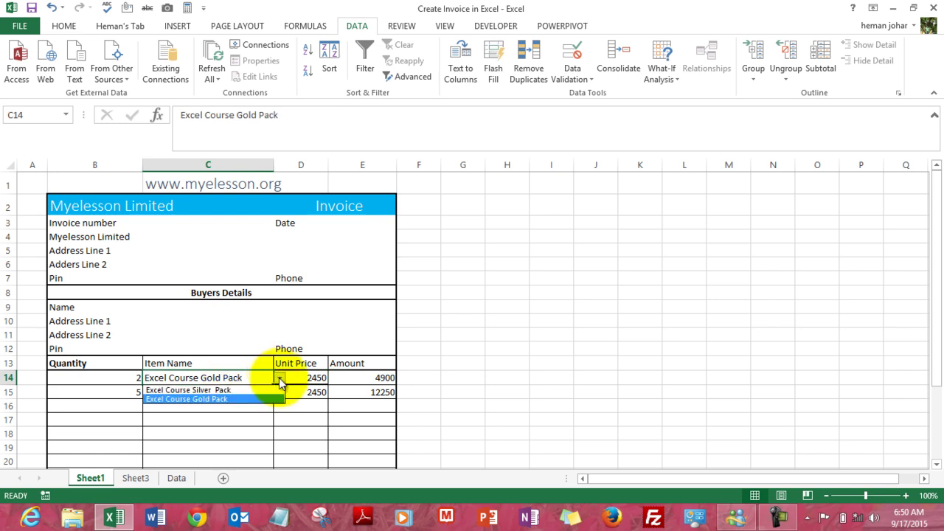
pyautogui.click(230, 395)
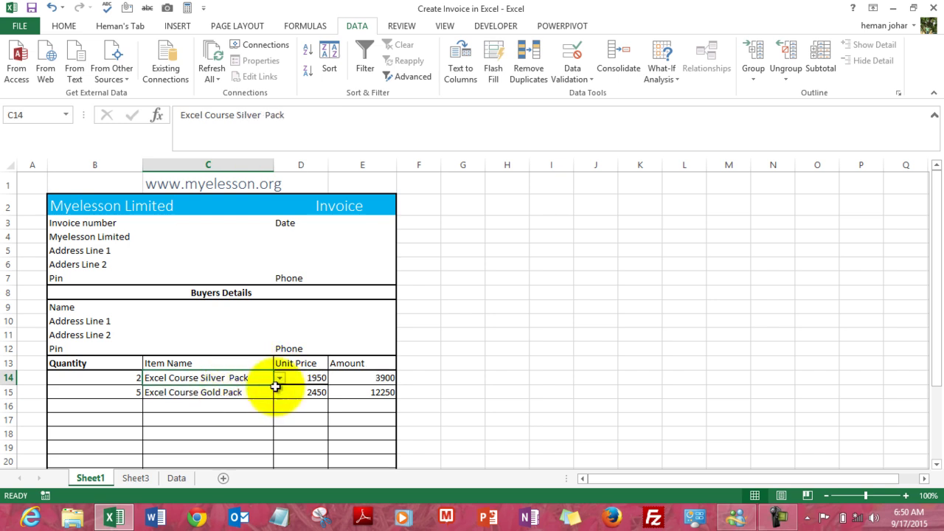
pyautogui.click(317, 380)
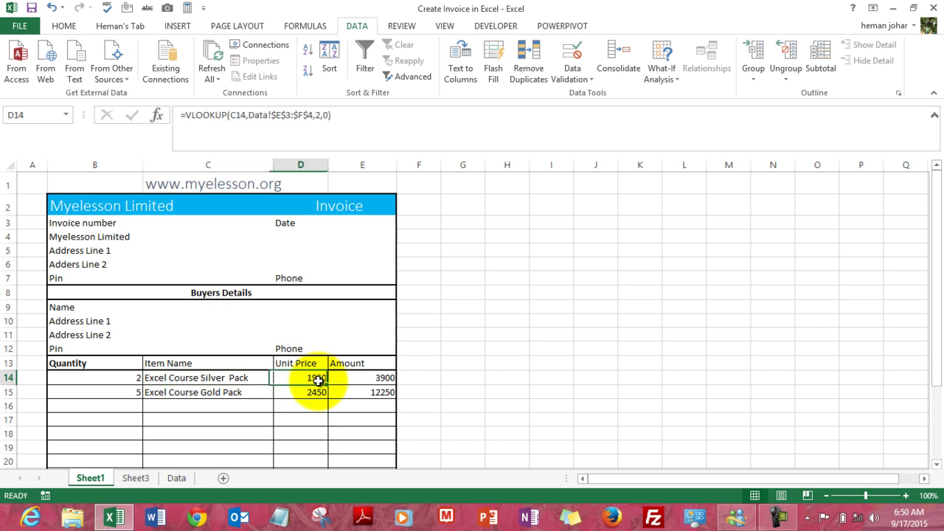
# Step: Examine the item amounts in column E and inspect the subtotal formula in E21
pyautogui.click(374, 379)
pyautogui.press('Down')
pyautogui.press('Down')
pyautogui.press('Down')
pyautogui.press('Down')
pyautogui.press('Down')
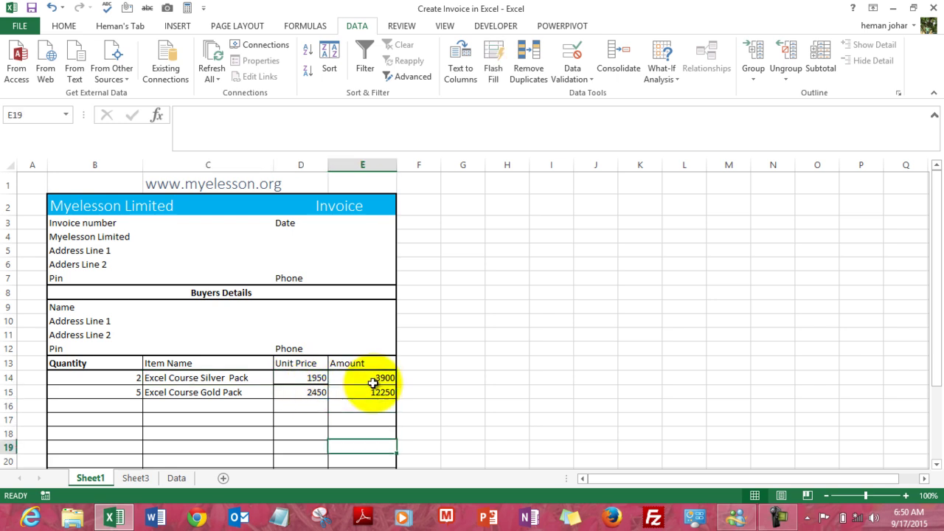
pyautogui.press('Down')
pyautogui.press('Down')
pyautogui.press('Down')
pyautogui.press('Down')
pyautogui.press('Down')
pyautogui.press('Down')
pyautogui.press('Down')
pyautogui.press('Down')
pyautogui.press('Down')
pyautogui.press('Down')
pyautogui.press('Down')
pyautogui.press('Down')
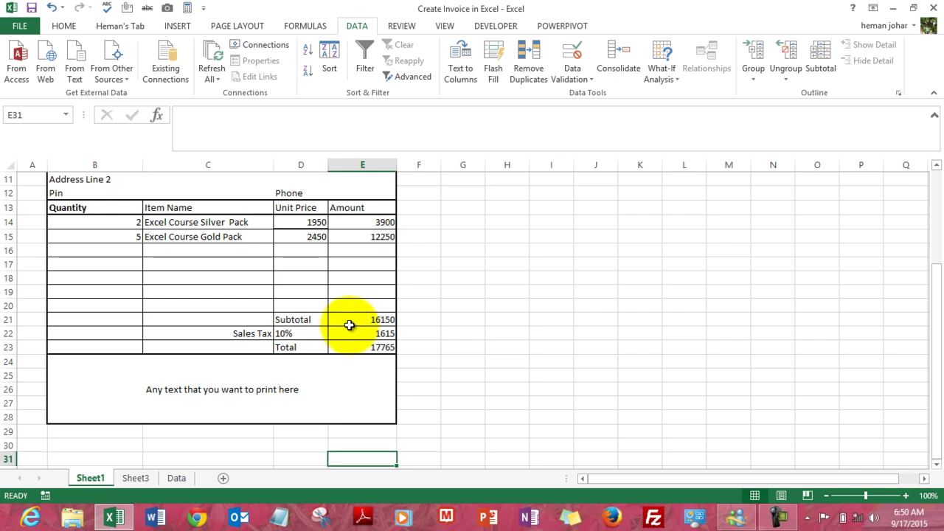
pyautogui.click(360, 322)
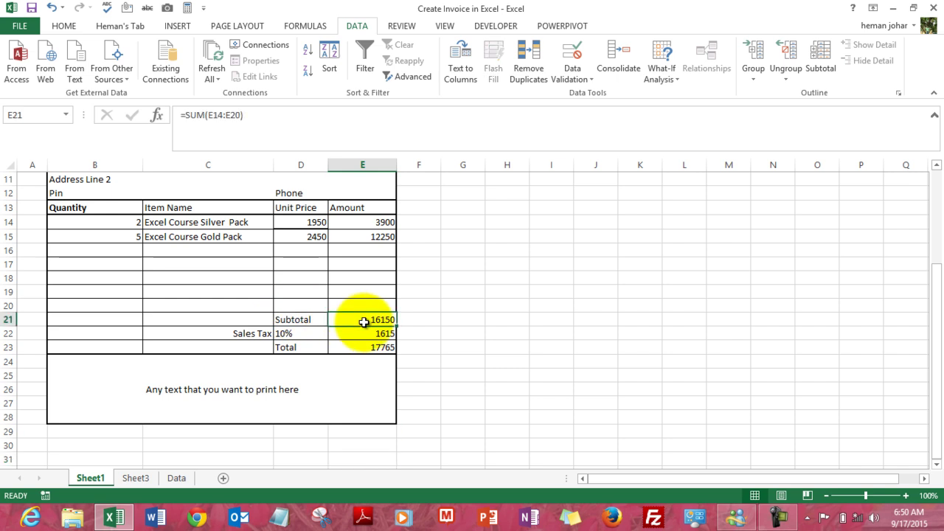
# Step: Set the invoice's sales tax rate in D22 to 1%
pyautogui.click(284, 333)
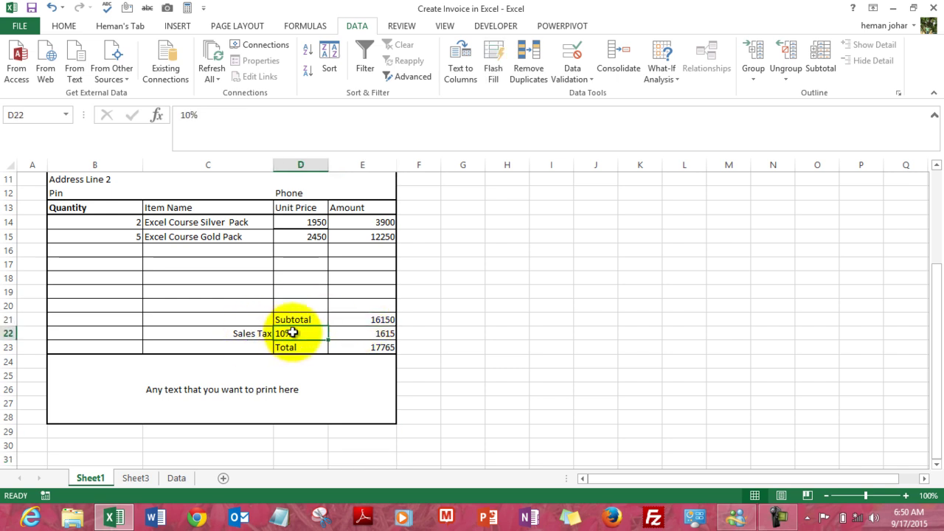
pyautogui.press('Right')
pyautogui.press('Left')
pyautogui.write('1%')
pyautogui.press('Tab')
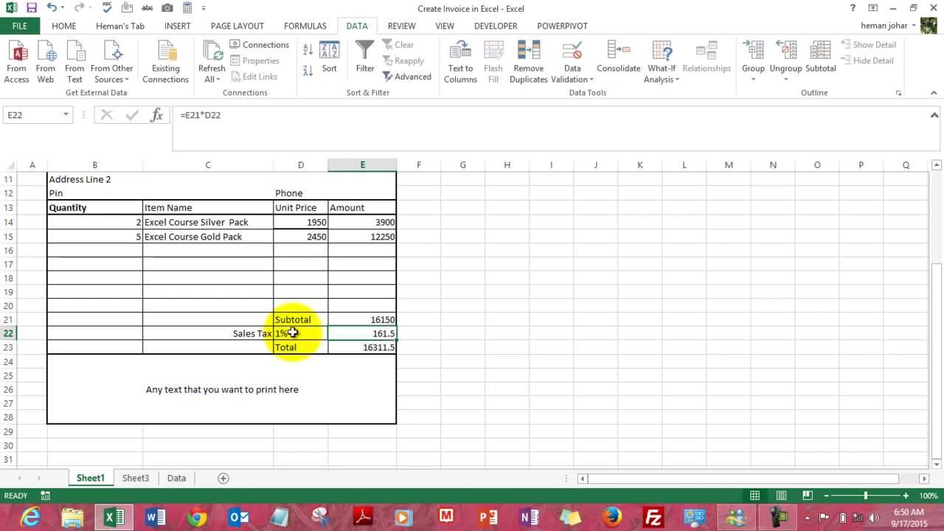
# Step: Examine the sales tax amount, the total row and the merged text block beneath them
pyautogui.press('Left')
pyautogui.press('Right')
pyautogui.press('Left')
pyautogui.press('Down')
pyautogui.press('Right')
pyautogui.press('Left')
pyautogui.press('Down')
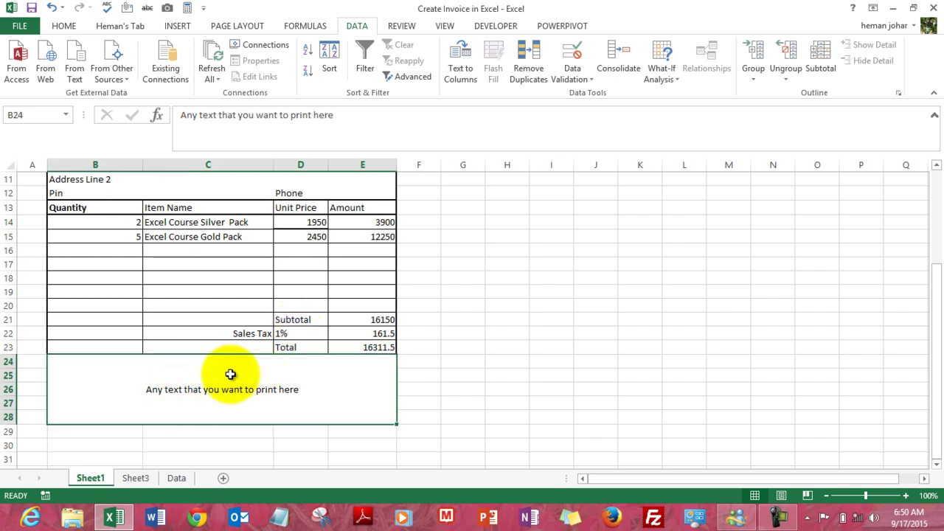
# Step: Return to the invoice header and view the print preview of the whole invoice, leaving it without printing
pyautogui.press('Up')
pyautogui.press('Up')
pyautogui.press('Up')
pyautogui.press('Up')
pyautogui.press('Up')
pyautogui.press('Up')
pyautogui.press('Up')
pyautogui.press('Up')
pyautogui.press('Up')
pyautogui.press('Up')
pyautogui.press('Up')
pyautogui.press('Up')
pyautogui.press('Up')
pyautogui.press('Up')
pyautogui.press('Up')
pyautogui.press('Up')
pyautogui.press('Up')
pyautogui.press('Up')
pyautogui.press('Up')
pyautogui.press('Up')
pyautogui.press('Up')
pyautogui.press('Up')
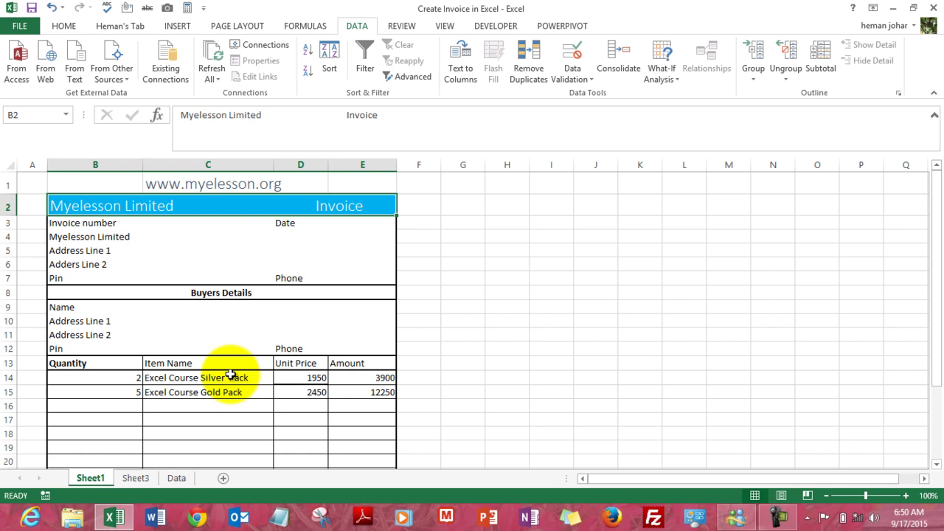
pyautogui.hotkey('ctrl', 'p')
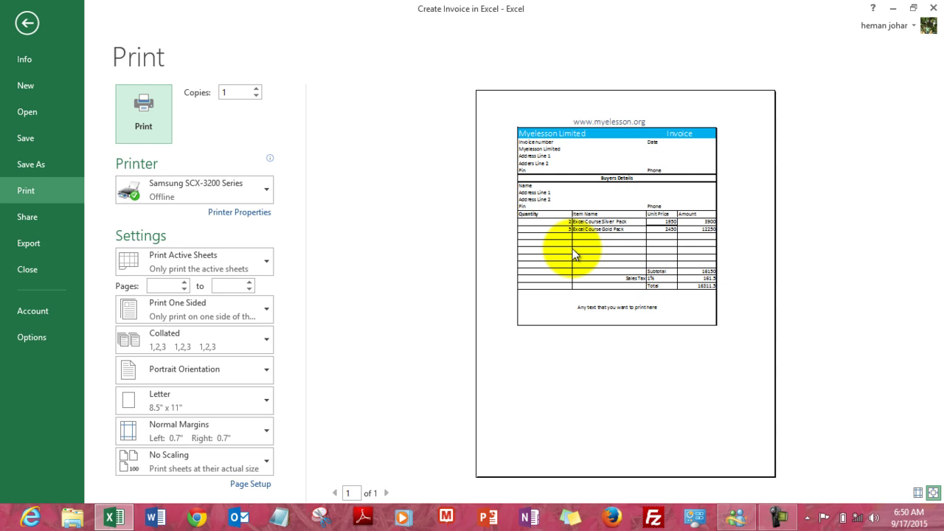
pyautogui.click(28, 23)
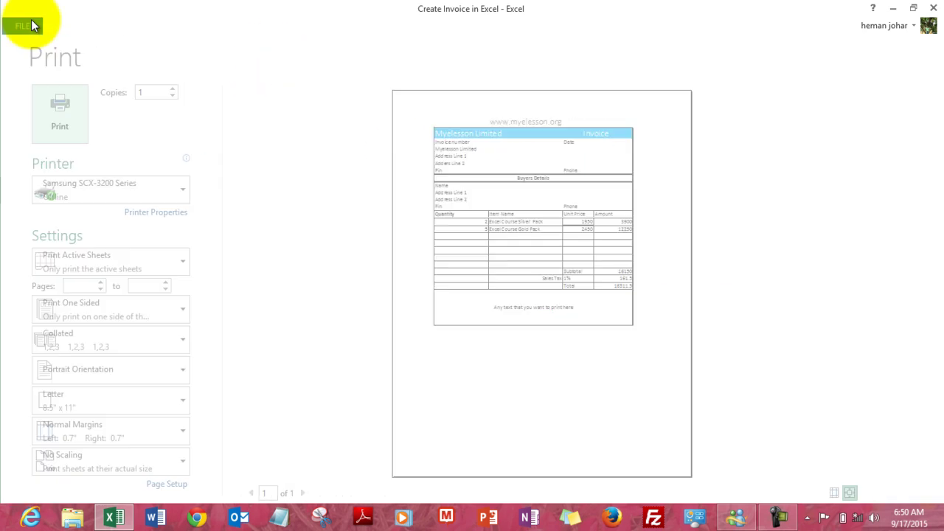
# Step: Merge and center cells B2:F2, the Myelesson Limited Invoice heading, on Sheet3
pyautogui.click(140, 479)
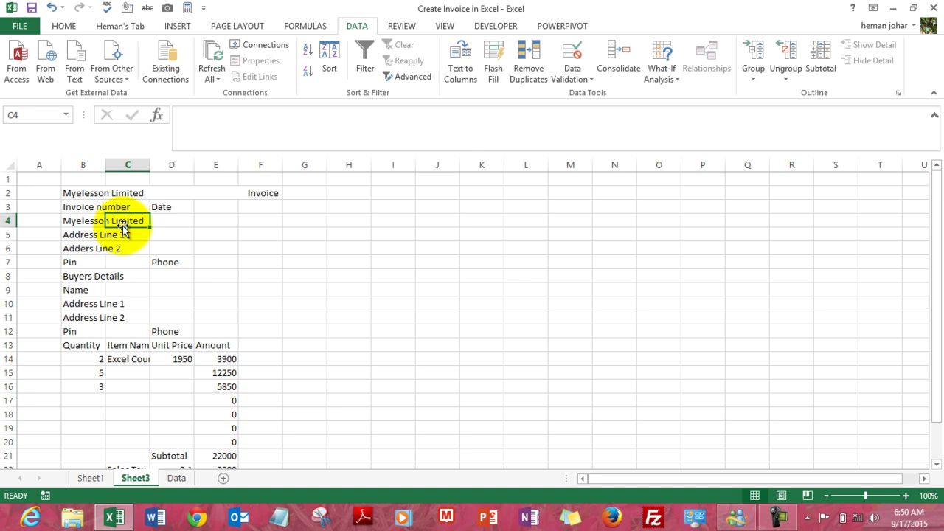
pyautogui.press('Up')
pyautogui.press('Up')
pyautogui.press('Left')
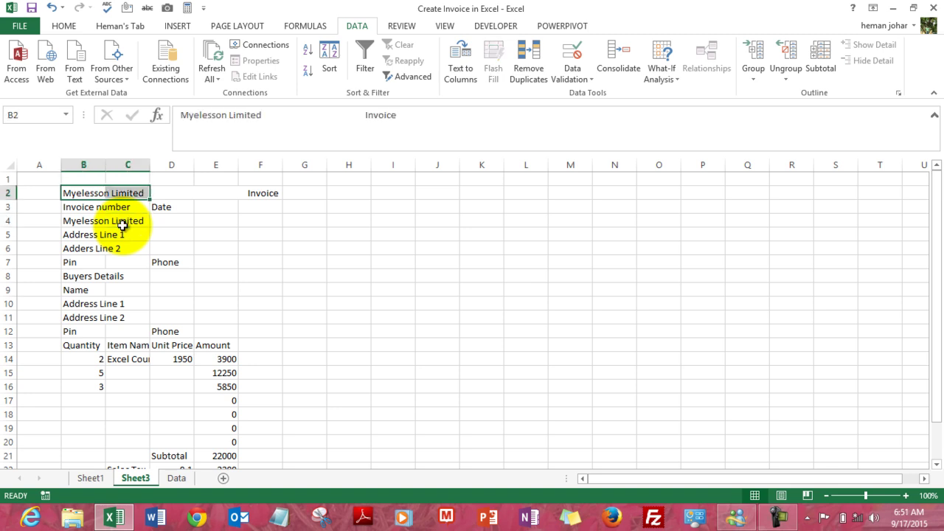
pyautogui.hotkey('shift', 'Right')
pyautogui.hotkey('shift', 'Right')
pyautogui.hotkey('shift', 'Right')
pyautogui.hotkey('shift', 'Right')
pyautogui.hotkey('shift', 'Right')
pyautogui.hotkey('shift', 'Right')
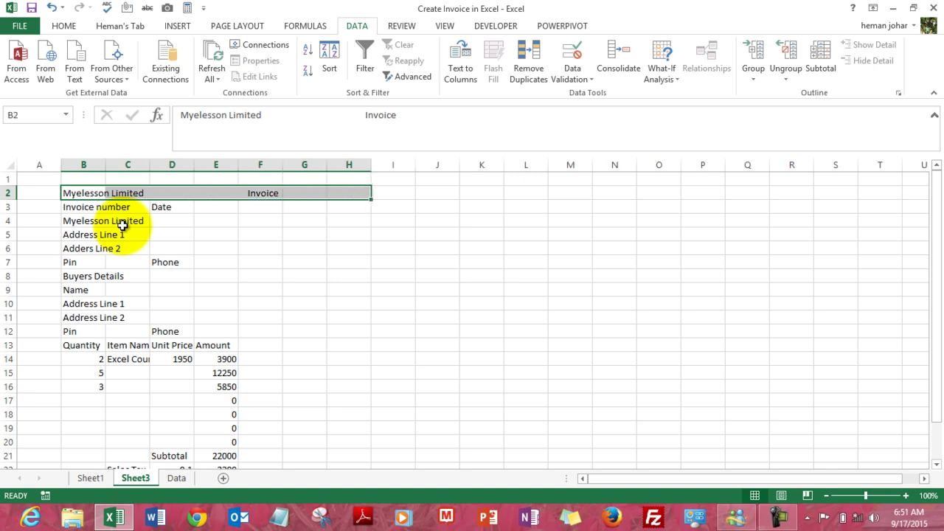
pyautogui.hotkey('shift', 'Left')
pyautogui.hotkey('shift', 'Left')
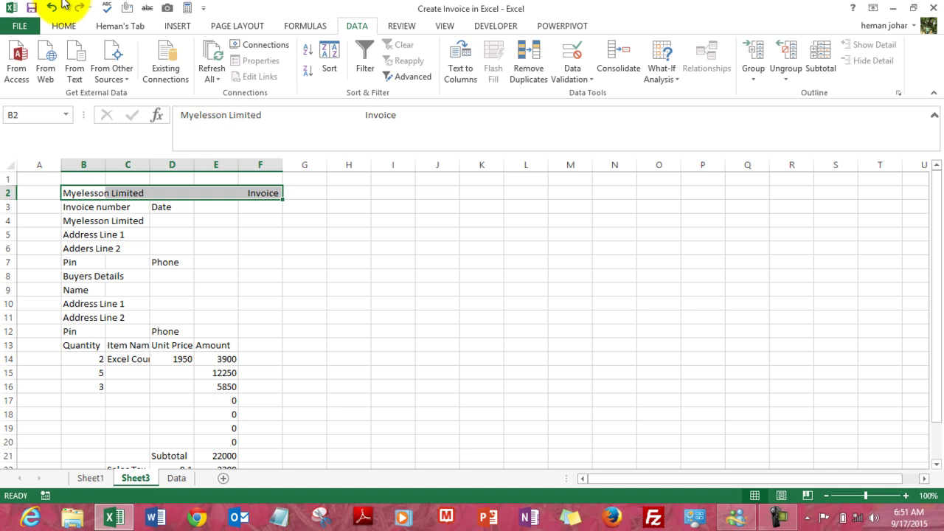
pyautogui.click(61, 26)
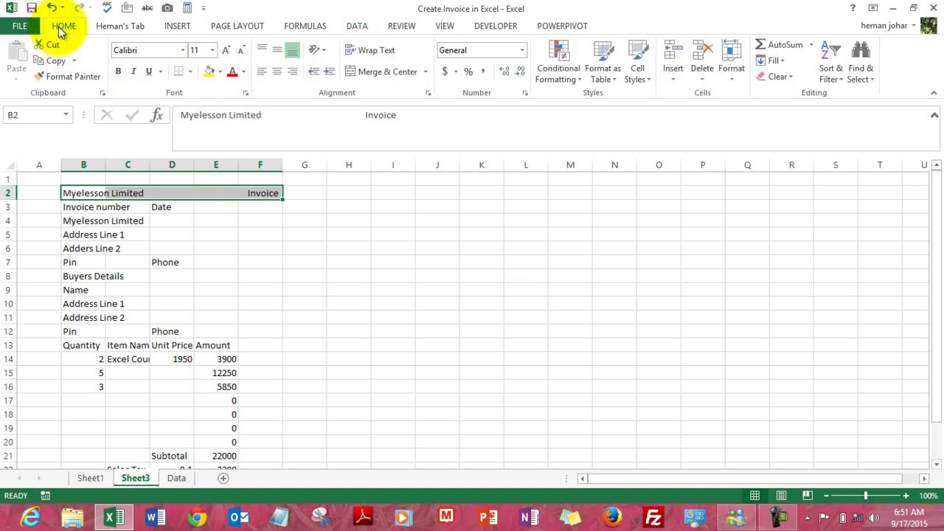
pyautogui.click(388, 74)
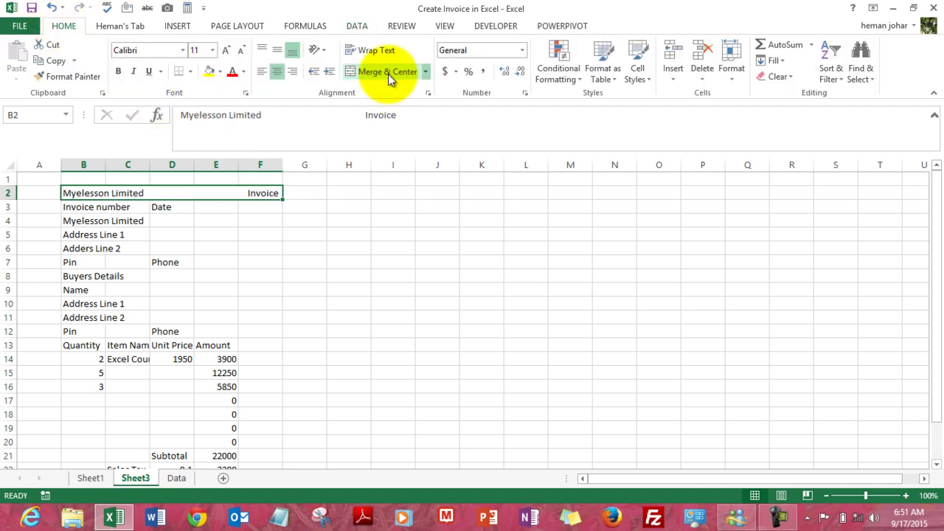
# Step: Fill the merged heading in B2 with light blue and apply the title cell style in Calibri Light 18
pyautogui.click(221, 73)
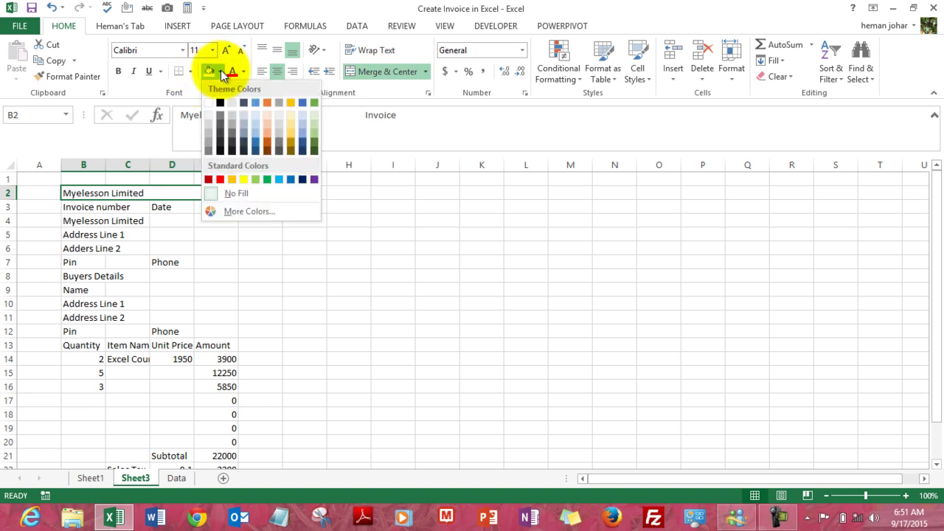
pyautogui.click(278, 180)
pyautogui.click(642, 77)
pyautogui.click(803, 203)
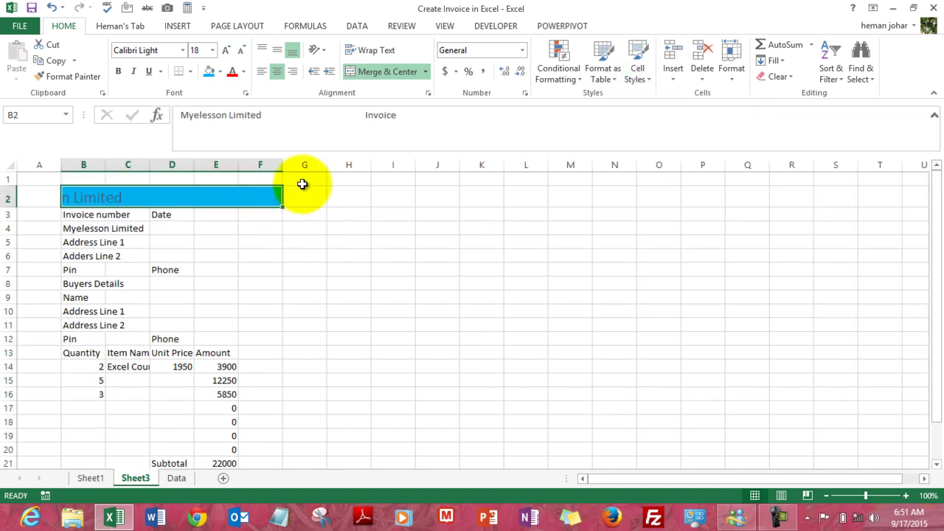
# Step: Try to narrow the gap between Myelesson Limited and Invoice in the B2 heading by deleting spaces
pyautogui.click(362, 115)
pyautogui.press('BackSpace')
pyautogui.click(381, 266)
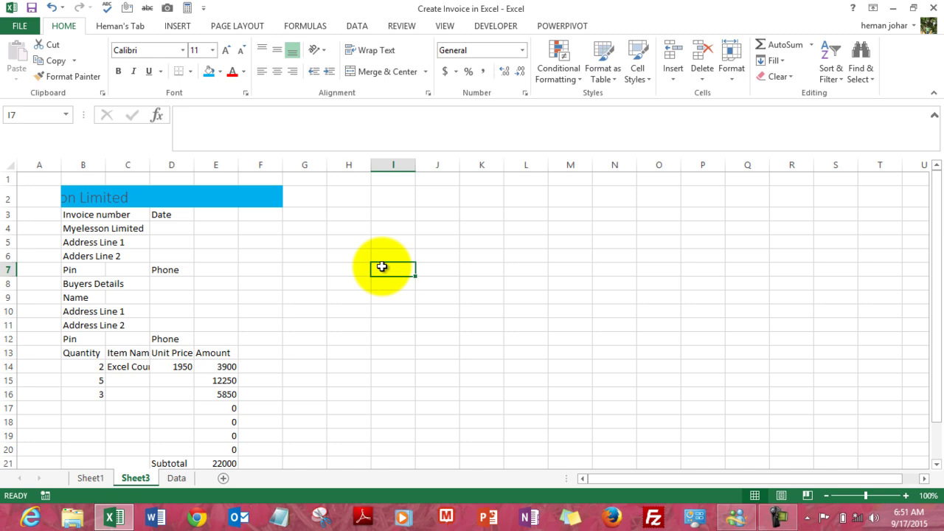
pyautogui.press('Left')
pyautogui.press('Up')
pyautogui.press('Up')
pyautogui.press('Up')
pyautogui.press('Up')
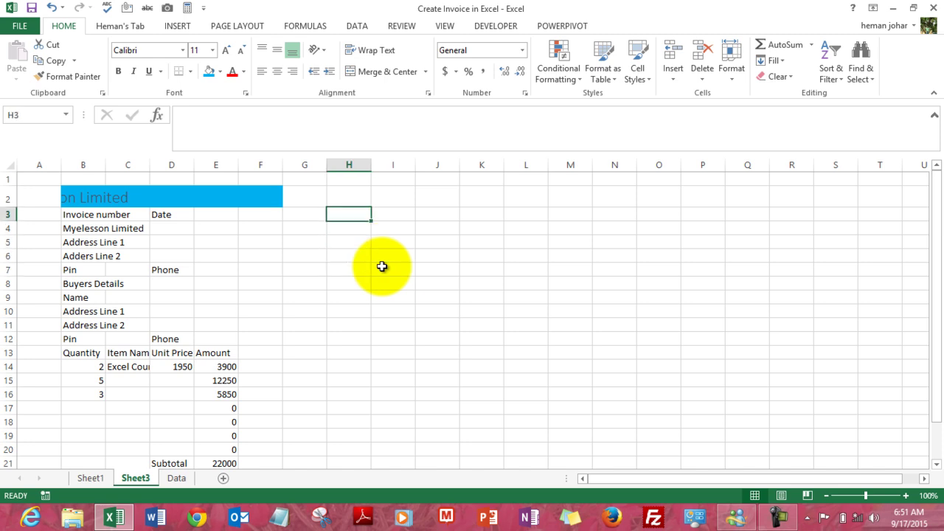
pyautogui.press('Up')
pyautogui.press('Left')
pyautogui.press('Left')
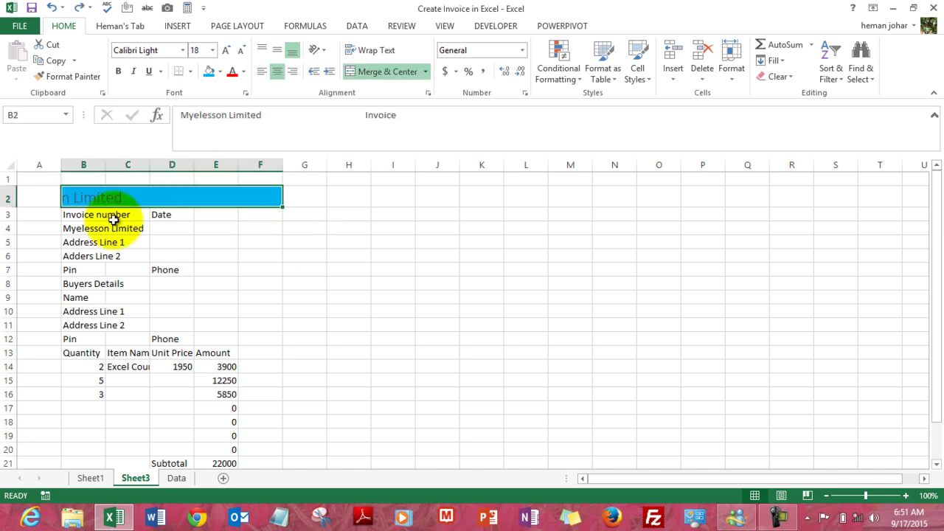
# Step: Examine the Invoice number and Date row below the heading and the company name in B4
pyautogui.click(110, 213)
pyautogui.press('Left')
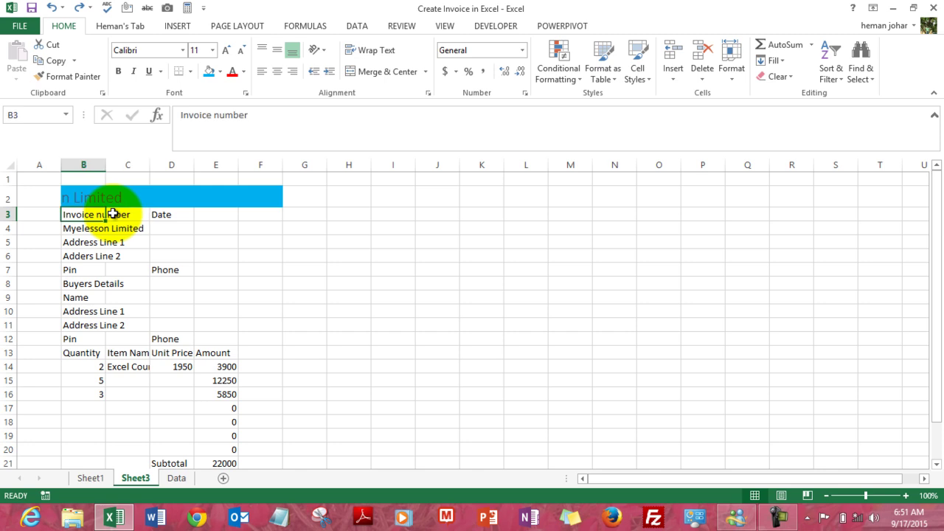
pyautogui.press('Right')
pyautogui.press('Right')
pyautogui.press('Right')
pyautogui.press('Right')
pyautogui.press('Left')
pyautogui.press('Left')
pyautogui.press('Left')
pyautogui.press('Left')
pyautogui.press('Down')
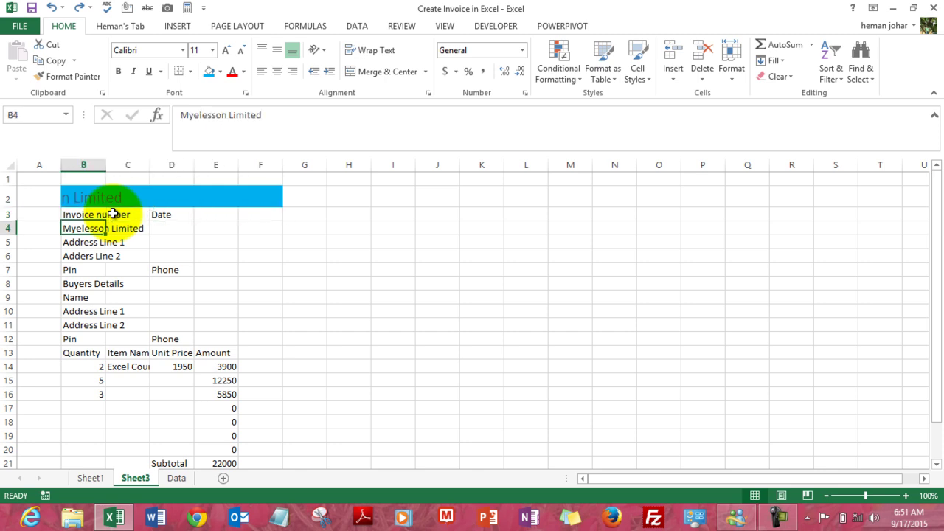
# Step: Merge and center the Myelesson Limited company name across B4:F4
pyautogui.hotkey('shift', 'Right')
pyautogui.hotkey('shift', 'Right')
pyautogui.hotkey('shift', 'Right')
pyautogui.hotkey('shift', 'Right')
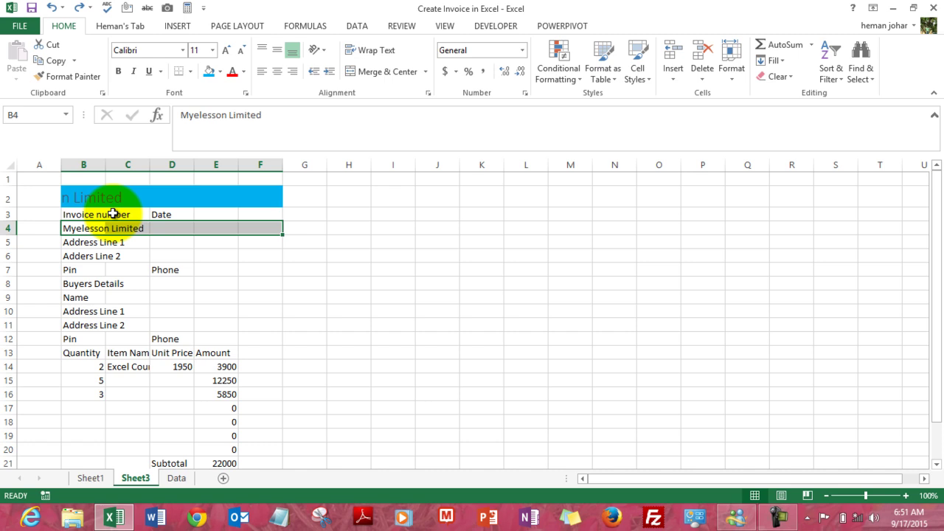
pyautogui.click(389, 73)
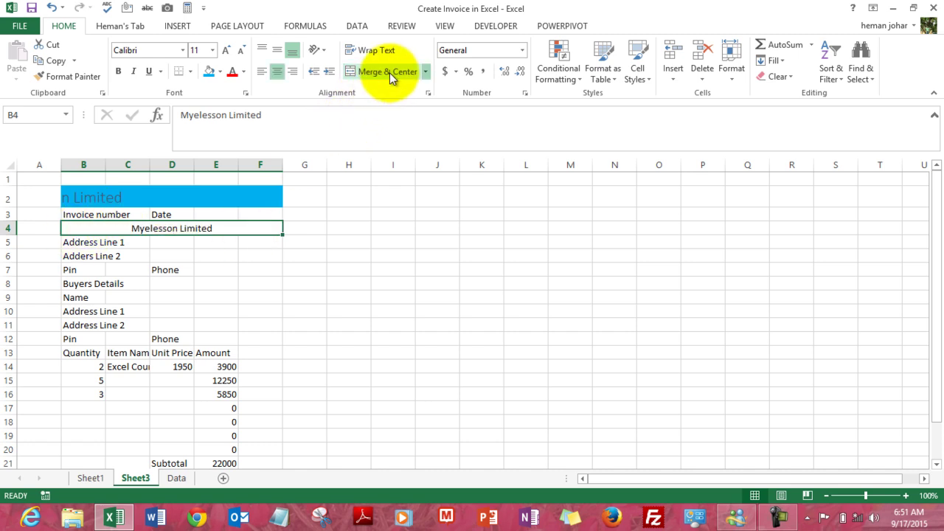
# Step: Merge and center the seller's Address Line 1 across B5:F5
pyautogui.press('Down')
pyautogui.hotkey('shift', 'Right')
pyautogui.hotkey('shift', 'Right')
pyautogui.hotkey('shift', 'Right')
pyautogui.hotkey('shift', 'Right')
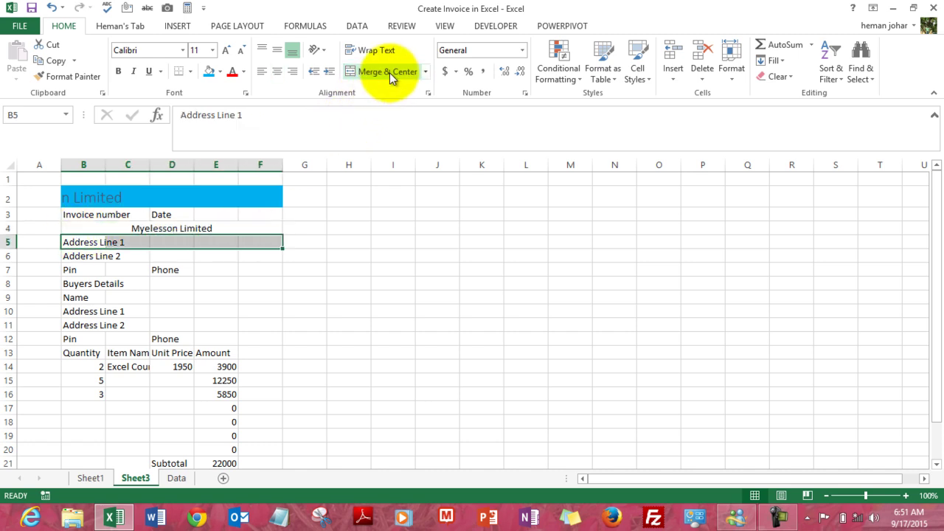
pyautogui.click(390, 72)
# Step: Merge and center the seller's second address line across B6:F6
pyautogui.press('Down')
pyautogui.hotkey('shift', 'Right')
pyautogui.hotkey('shift', 'Right')
pyautogui.hotkey('shift', 'Right')
pyautogui.hotkey('shift', 'Right')
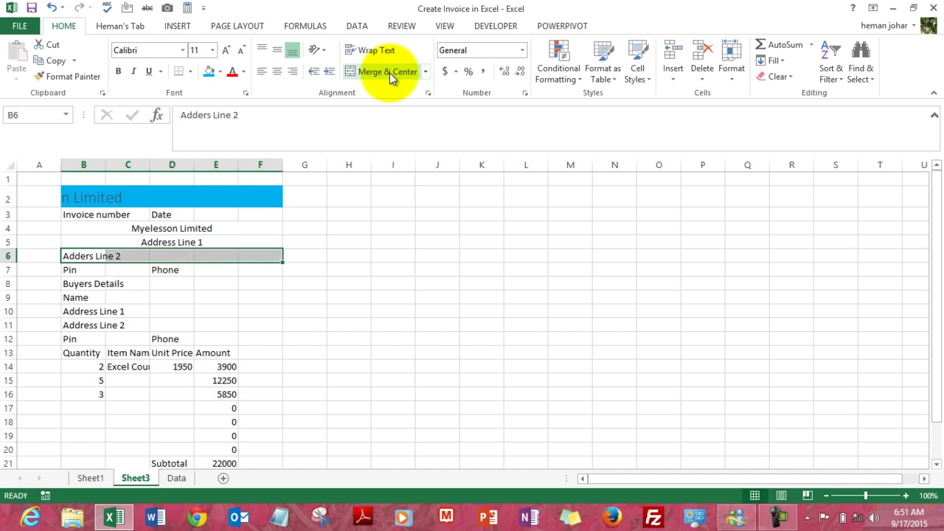
pyautogui.click(390, 73)
# Step: Left-align the merged company name and address lines in rows 4 to 6
pyautogui.press('Up')
pyautogui.press('Up')
pyautogui.hotkey('shift', 'Down')
pyautogui.hotkey('shift', 'Down')
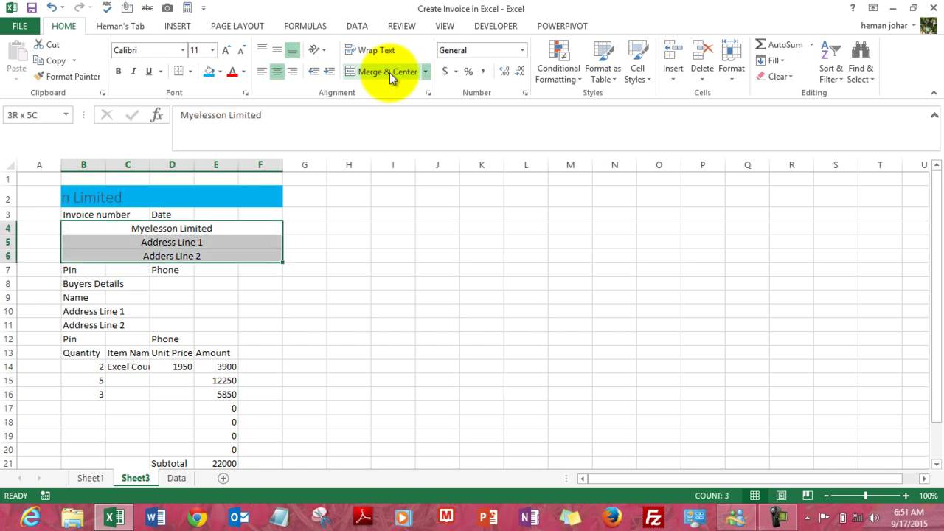
pyautogui.click(261, 72)
# Step: Merge and center the Buyers Details heading across B8:F8 and make it bold
pyautogui.press('Down')
pyautogui.press('Down')
pyautogui.press('Down')
pyautogui.press('Down')
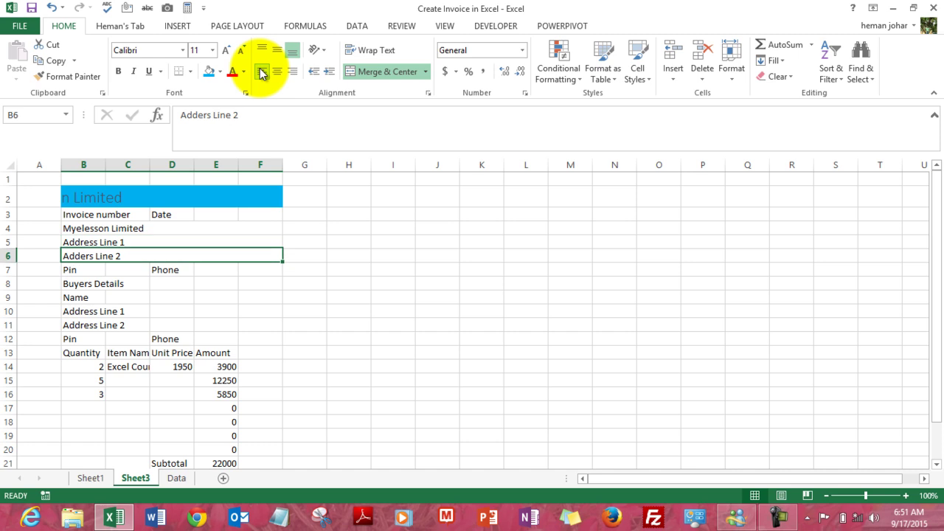
pyautogui.press('Up')
pyautogui.press('Right')
pyautogui.press('Right')
pyautogui.press('Right')
pyautogui.press('Right')
pyautogui.press('Left')
pyautogui.press('Left')
pyautogui.press('Left')
pyautogui.press('Down')
pyautogui.press('Left')
pyautogui.hotkey('shift', 'Right')
pyautogui.hotkey('shift', 'Right')
pyautogui.hotkey('shift', 'Right')
pyautogui.hotkey('shift', 'Right')
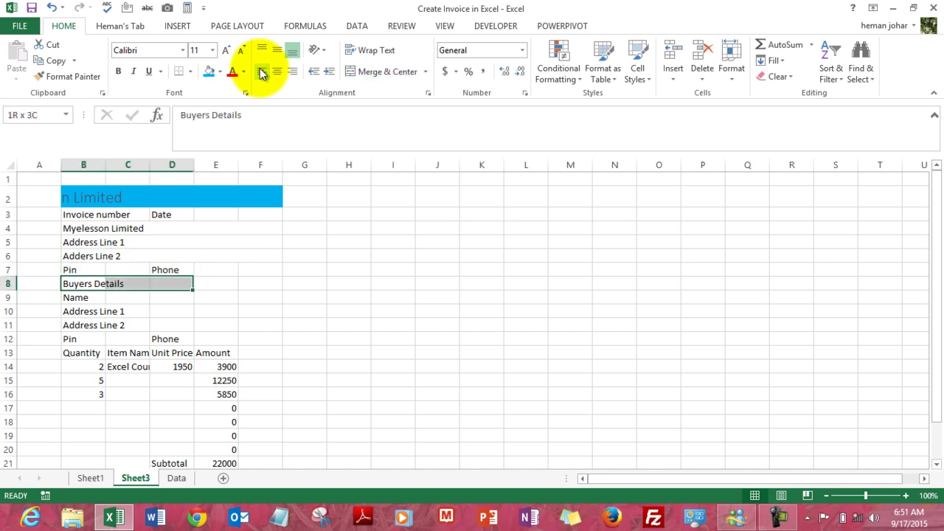
pyautogui.click(374, 73)
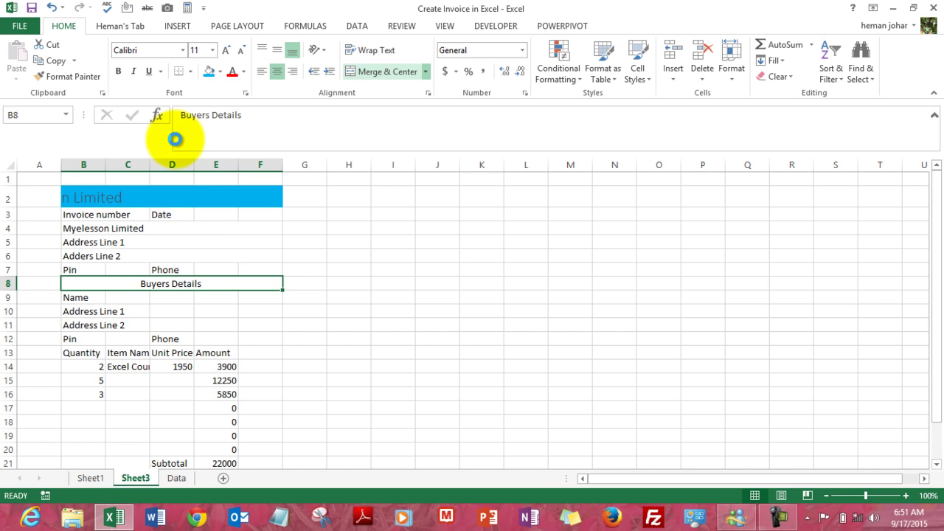
pyautogui.click(118, 72)
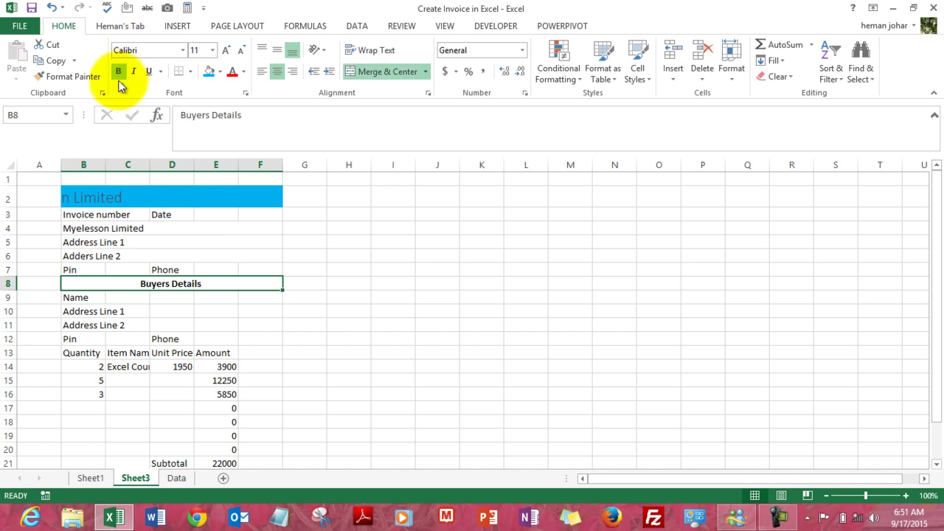
# Step: Merge and center the buyer's Name line across B9:F9
pyautogui.click(79, 297)
pyautogui.moveTo(79, 297); pyautogui.dragTo(261, 297)
pyautogui.click(381, 71)
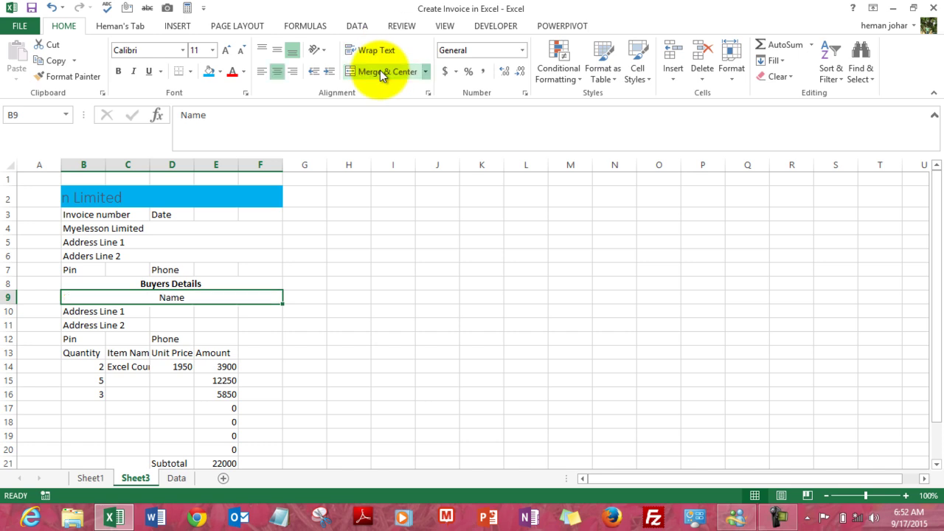
# Step: Merge and center the buyer's Address Line 1 across B10:F10
pyautogui.press('Return')
pyautogui.hotkey('shift', 'Right')
pyautogui.hotkey('shift', 'Right')
pyautogui.hotkey('shift', 'Right')
pyautogui.hotkey('shift', 'Right')
pyautogui.click(381, 71)
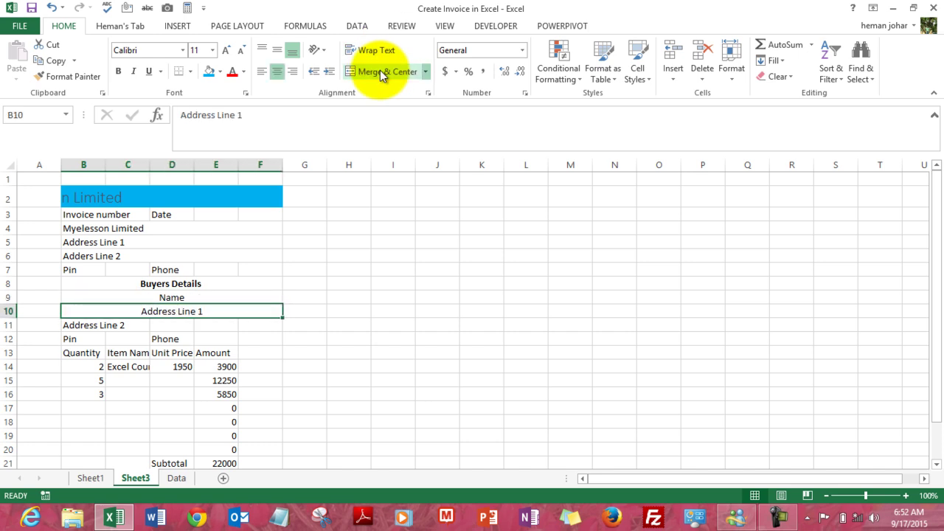
# Step: Merge and center the buyer's Address Line 2 across B11:F11
pyautogui.press('Return')
pyautogui.hotkey('shift', 'Right')
pyautogui.hotkey('shift', 'Right')
pyautogui.hotkey('shift', 'Right')
pyautogui.hotkey('shift', 'Right')
pyautogui.click(381, 71)
# Step: Left-align the buyer's merged name and address lines in rows 9 to 11
pyautogui.press('Up')
pyautogui.press('Up')
pyautogui.hotkey('shift', 'Down')
pyautogui.hotkey('shift', 'Down')
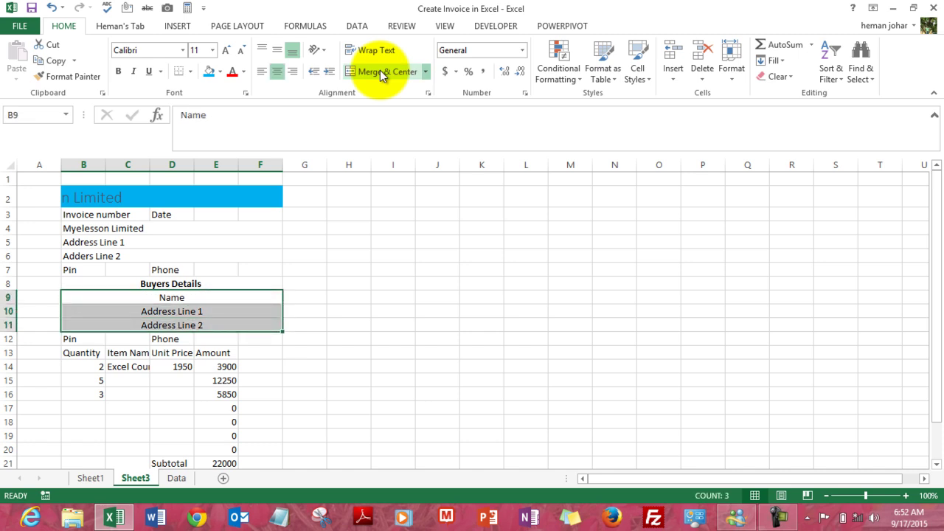
pyautogui.click(262, 71)
# Step: Widen columns C, D and E so the item names, unit prices and amounts fit, making column C the widest
pyautogui.press('Down')
pyautogui.press('Down')
pyautogui.press('Down')
pyautogui.press('Down')
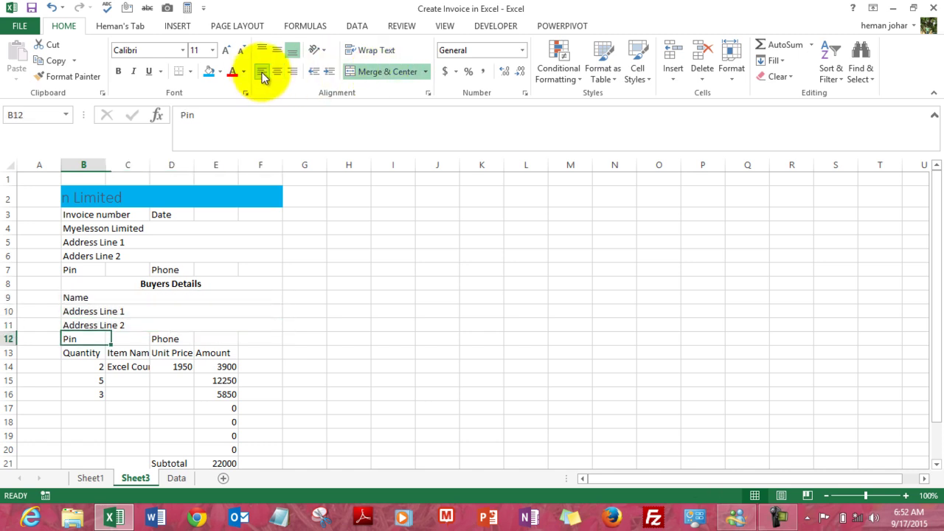
pyautogui.hotkey('shift', 'Right')
pyautogui.hotkey('shift', 'Right')
pyautogui.hotkey('shift', 'Right')
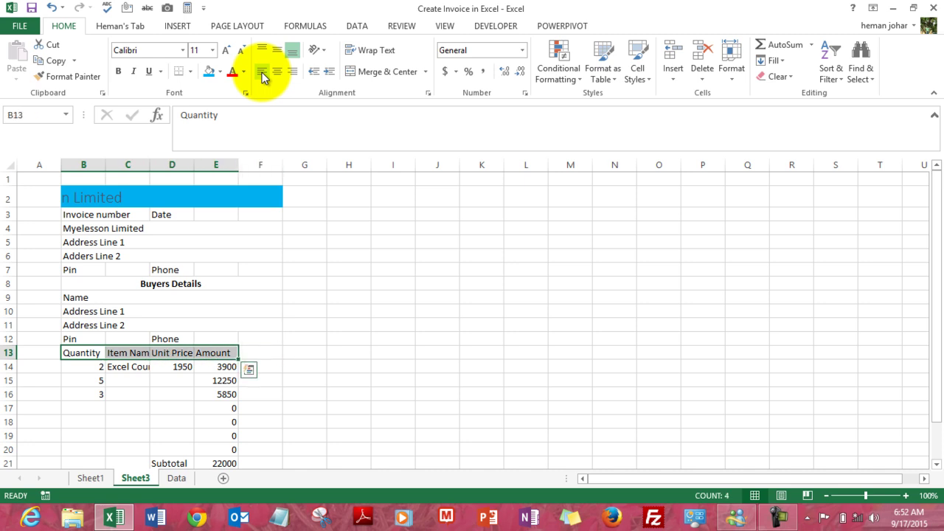
pyautogui.click(224, 164)
pyautogui.click(132, 396)
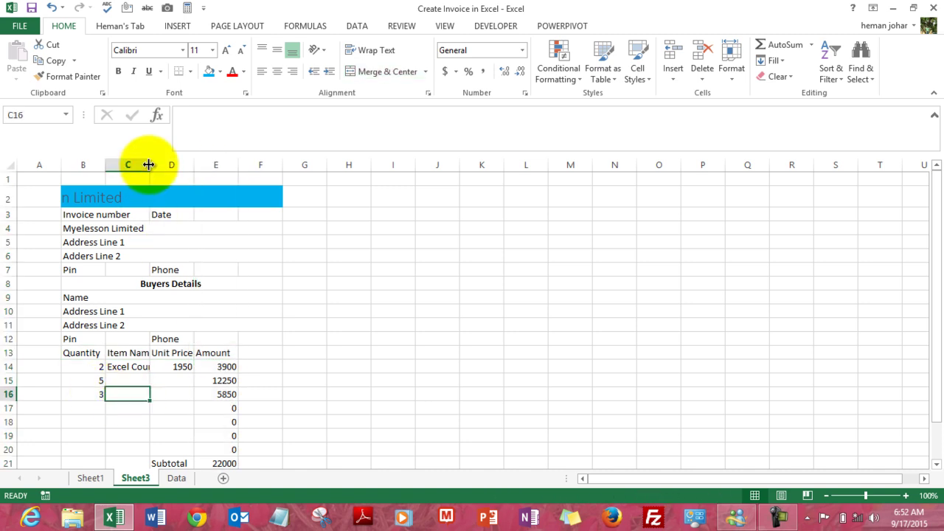
pyautogui.moveTo(150, 163); pyautogui.dragTo(397, 168)
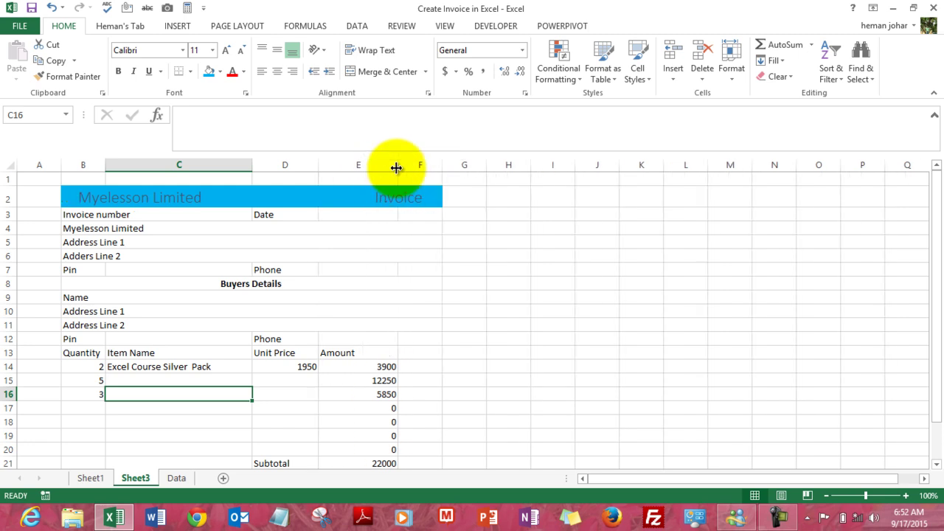
# Step: Unmerge the Myelesson Limited Invoice heading in B2:F2
pyautogui.click(362, 253)
pyautogui.press('Up')
pyautogui.press('Up')
pyautogui.press('Up')
pyautogui.press('Up')
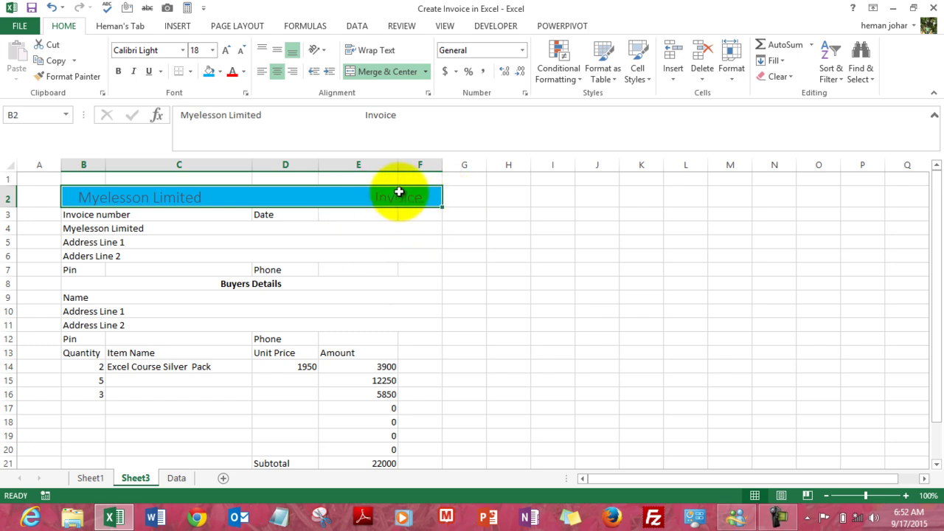
pyautogui.click(392, 73)
pyautogui.press('Left')
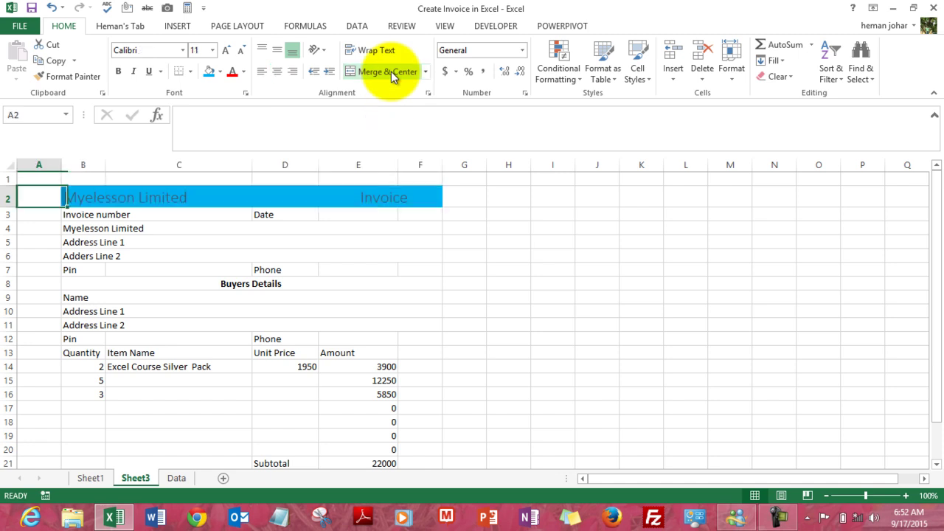
# Step: Merge and center the invoice heading across B2:E2 only
pyautogui.press('Right')
pyautogui.hotkey('shift', 'Right')
pyautogui.hotkey('shift', 'Right')
pyautogui.hotkey('shift', 'Right')
pyautogui.click(392, 74)
# Step: Delete some spaces between Myelesson Limited and Invoice in B2 so the heading fits within B2:E2
pyautogui.press('Down')
pyautogui.click(150, 194)
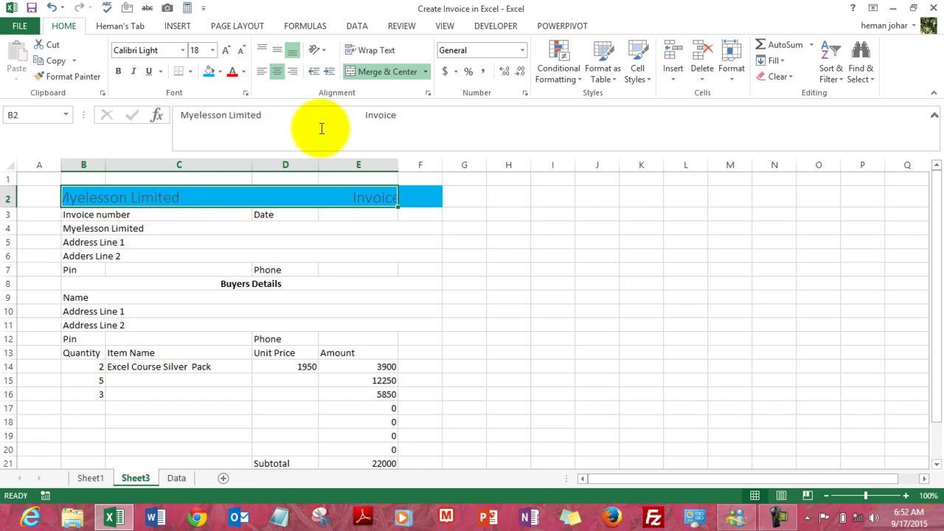
pyautogui.click(362, 115)
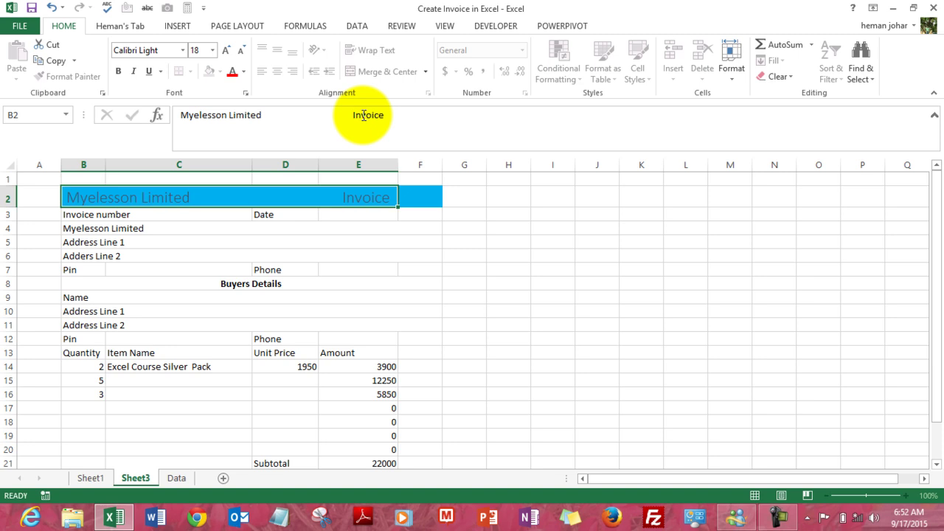
pyautogui.press('Return')
# Step: Fill cell F2, beside the shortened heading, with white
pyautogui.press('Right')
pyautogui.press('Right')
pyautogui.press('Right')
pyautogui.press('Up')
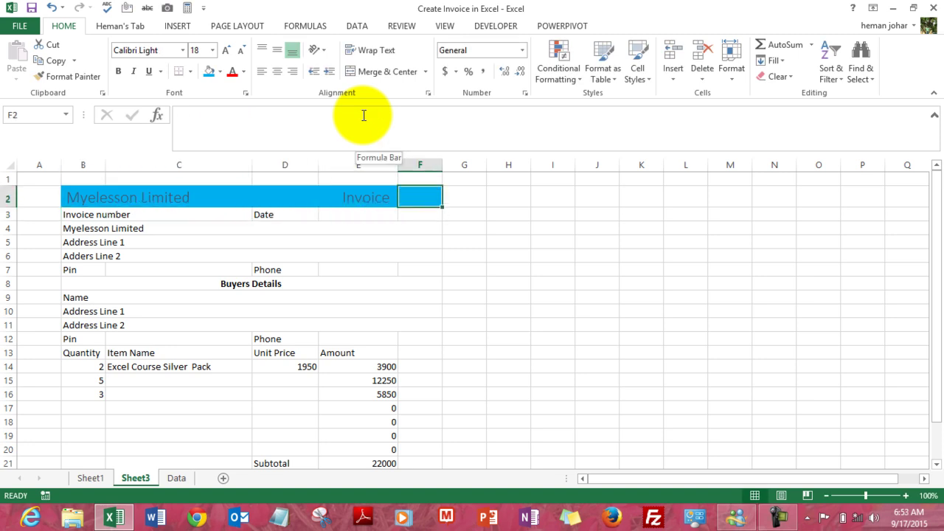
pyautogui.click(219, 72)
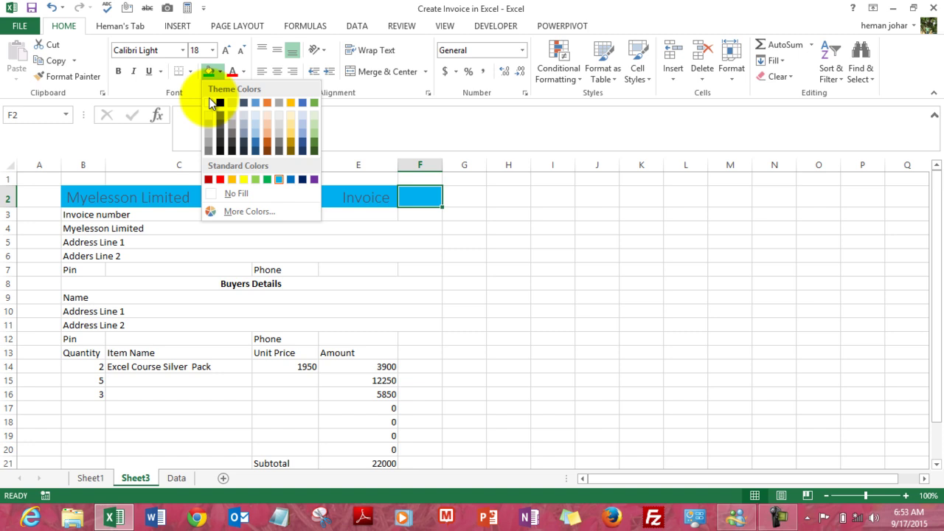
pyautogui.click(210, 102)
pyautogui.click(381, 244)
# Step: Review the invoice rows from the seller's address down to the totals below the item table
pyautogui.press('Left')
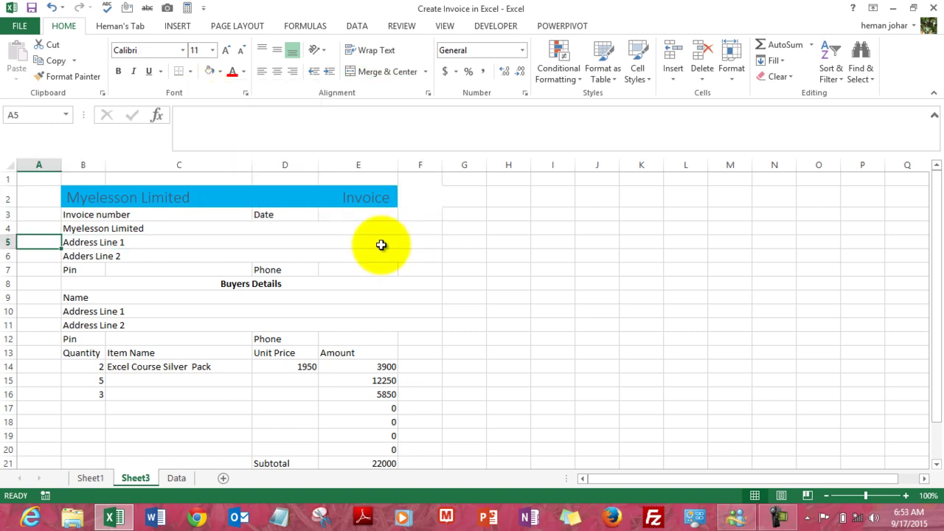
pyautogui.press('Down')
pyautogui.press('Down')
pyautogui.press('Down')
pyautogui.press('Down')
pyautogui.press('Down')
pyautogui.press('Down')
pyautogui.press('Down')
pyautogui.press('Down')
pyautogui.press('Down')
pyautogui.press('Down')
pyautogui.press('Down')
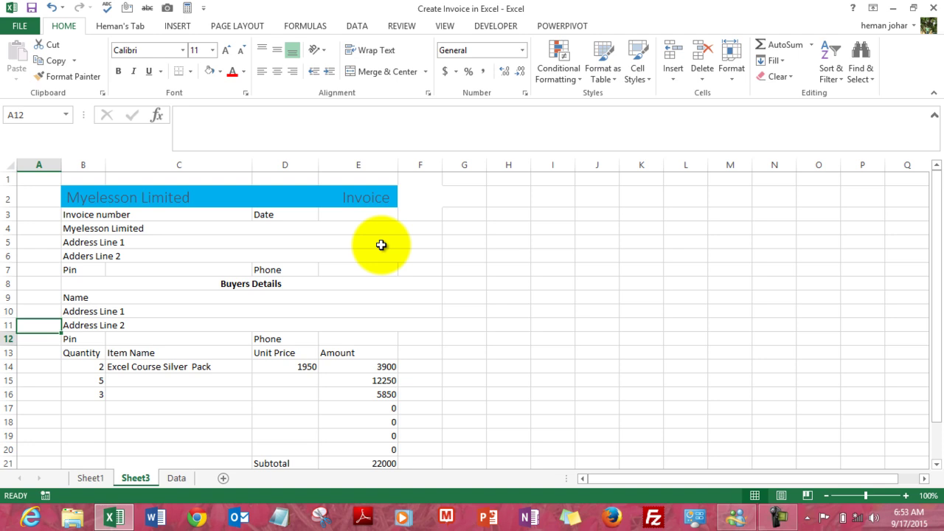
pyautogui.press('Down')
pyautogui.press('Down')
pyautogui.press('Down')
pyautogui.press('Down')
pyautogui.press('Down')
pyautogui.press('Down')
pyautogui.press('Down')
pyautogui.press('Down')
pyautogui.press('Up')
pyautogui.press('Up')
pyautogui.press('Up')
pyautogui.press('Up')
pyautogui.press('Up')
pyautogui.press('Up')
pyautogui.press('Up')
pyautogui.press('Up')
pyautogui.press('Right')
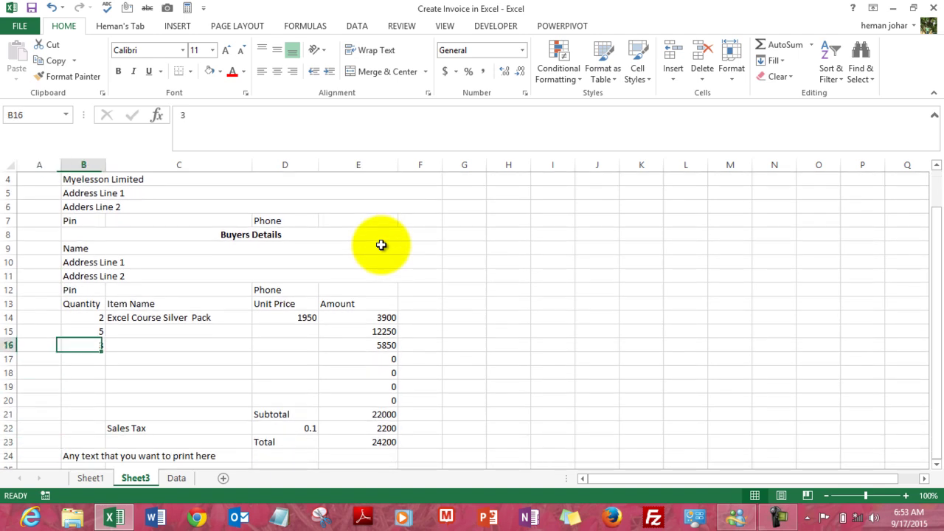
# Step: Check the first item row's quantity, item name, unit price and amount in row 14
pyautogui.press('Up')
pyautogui.press('Up')
pyautogui.press('Up')
pyautogui.press('Down')
pyautogui.press('Right')
pyautogui.press('Right')
pyautogui.press('Right')
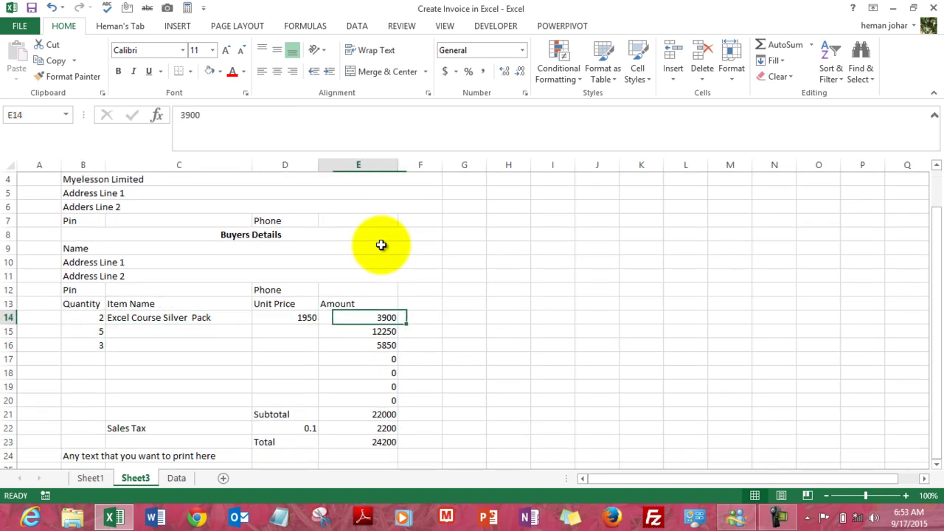
pyautogui.press('Left')
pyautogui.press('Left')
pyautogui.press('Left')
pyautogui.press('Right')
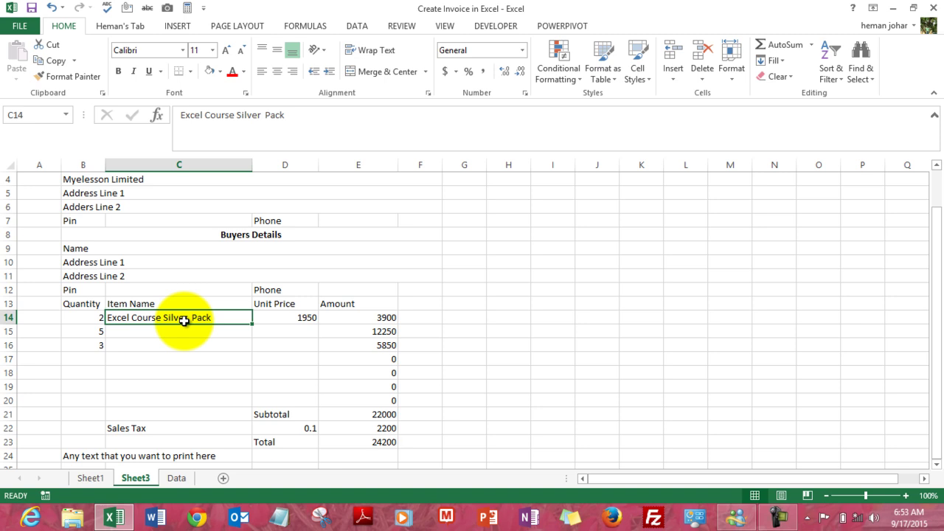
# Step: Clear the item name in C14 and select the item name cells C14:C20
pyautogui.press('Up')
pyautogui.press('Down')
pyautogui.press('Delete')
pyautogui.hotkey('shift', 'Down')
pyautogui.hotkey('shift', 'Down')
pyautogui.hotkey('shift', 'Down')
pyautogui.hotkey('shift', 'Down')
pyautogui.hotkey('shift', 'Down')
pyautogui.hotkey('shift', 'Down')
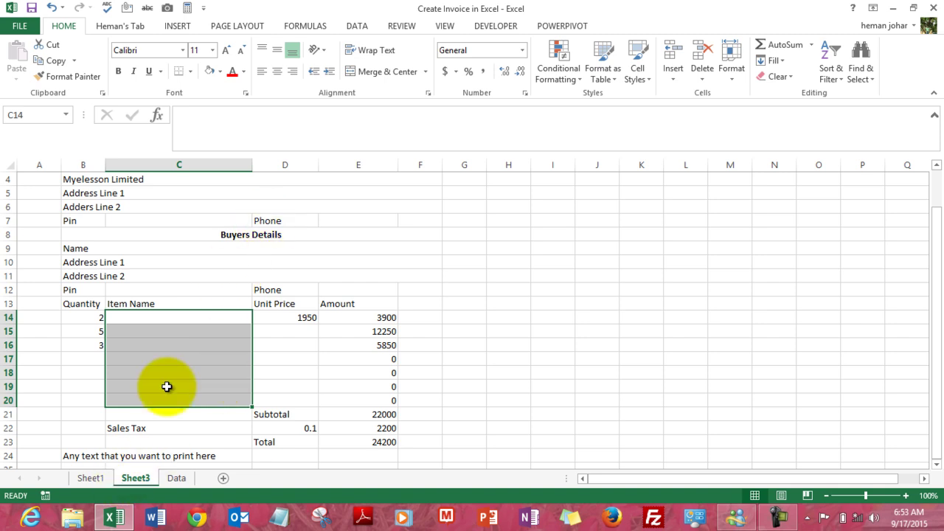
# Step: View the item names and prices in the Data sheet's database, and return to Sheet3
pyautogui.click(177, 482)
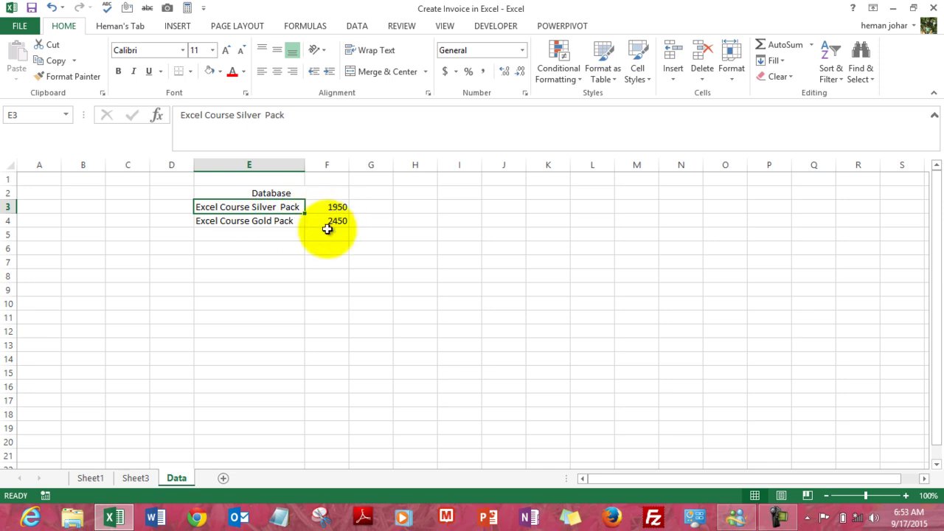
pyautogui.click(92, 479)
pyautogui.click(135, 479)
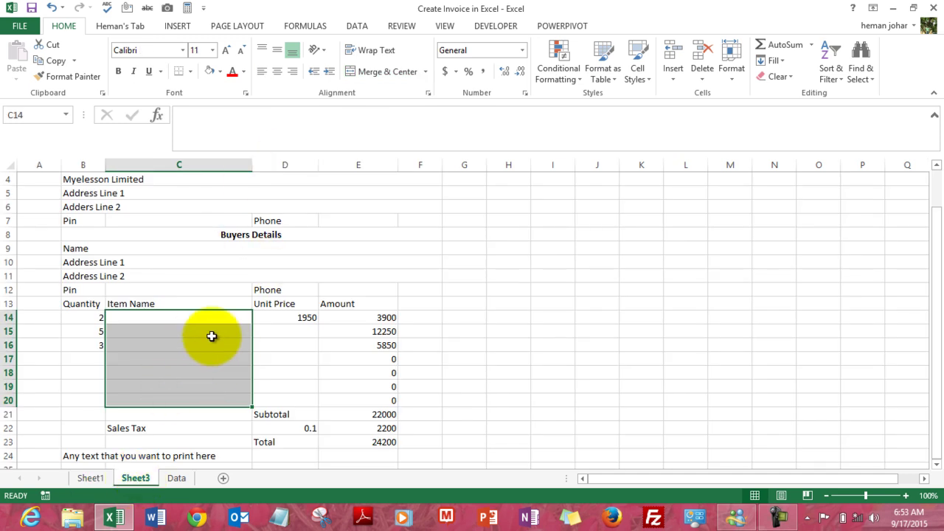
# Step: Add list data validation to the item name cells C14:C20, using =Data!$E$3:$E$4 as the source
pyautogui.click(358, 26)
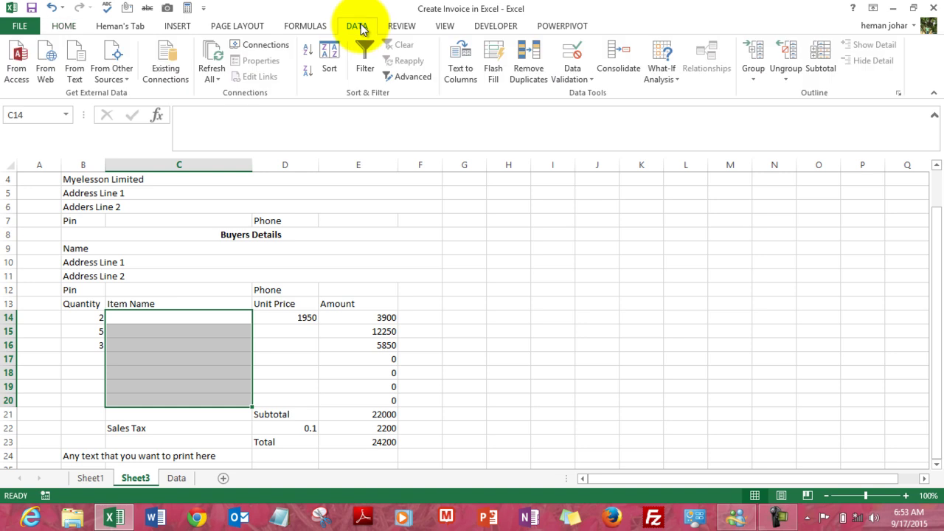
pyautogui.click(567, 77)
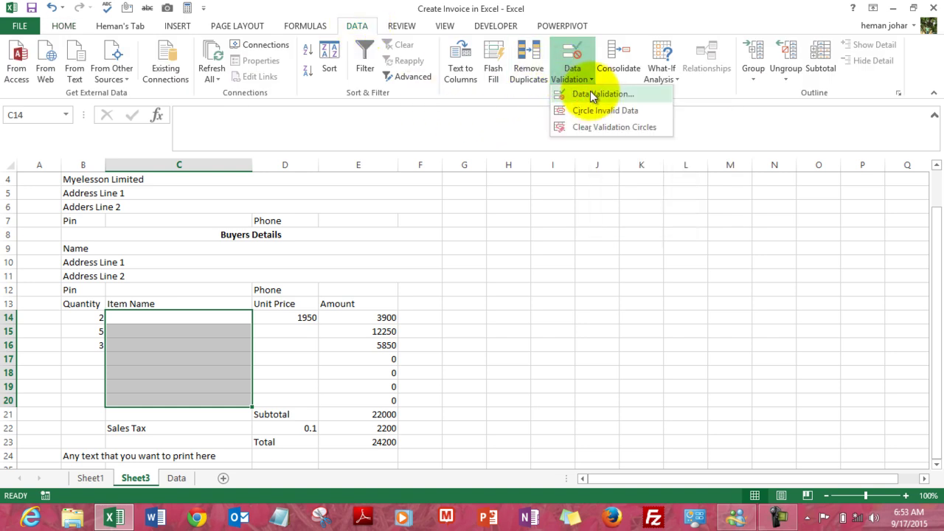
pyautogui.click(590, 93)
pyautogui.click(452, 219)
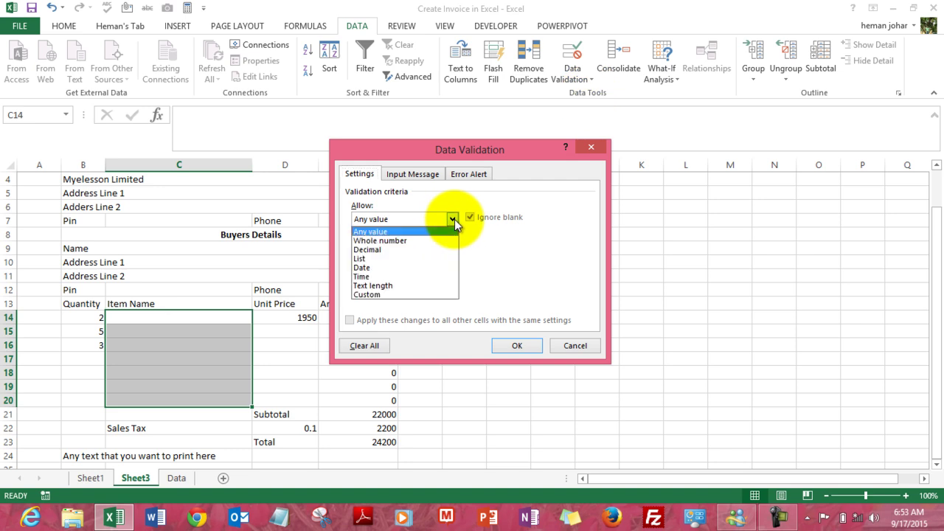
pyautogui.click(380, 259)
pyautogui.click(417, 275)
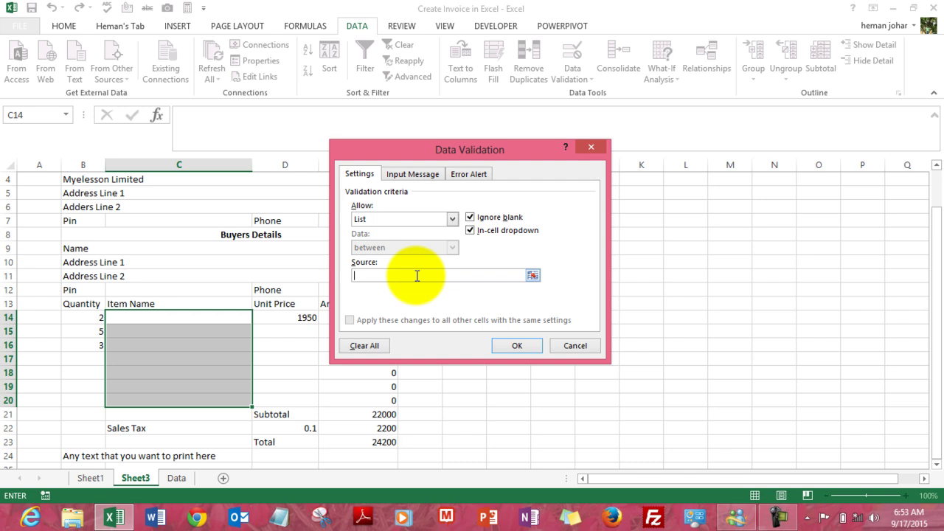
pyautogui.click(175, 478)
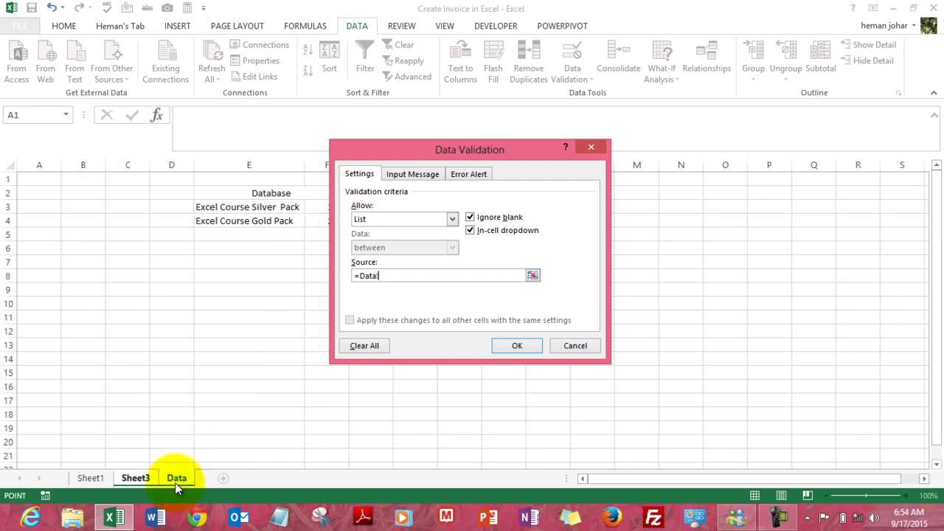
pyautogui.click(230, 207)
pyautogui.hotkey('shift', 'Down')
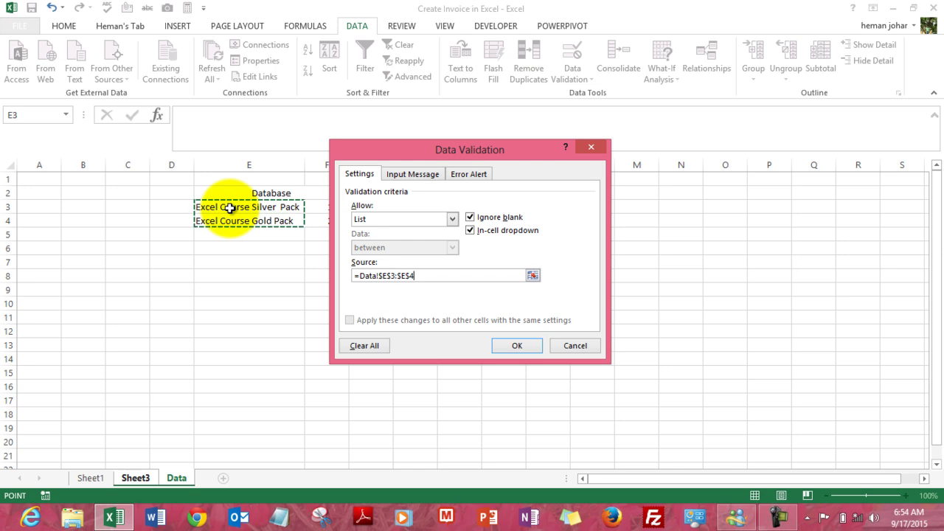
pyautogui.click(504, 343)
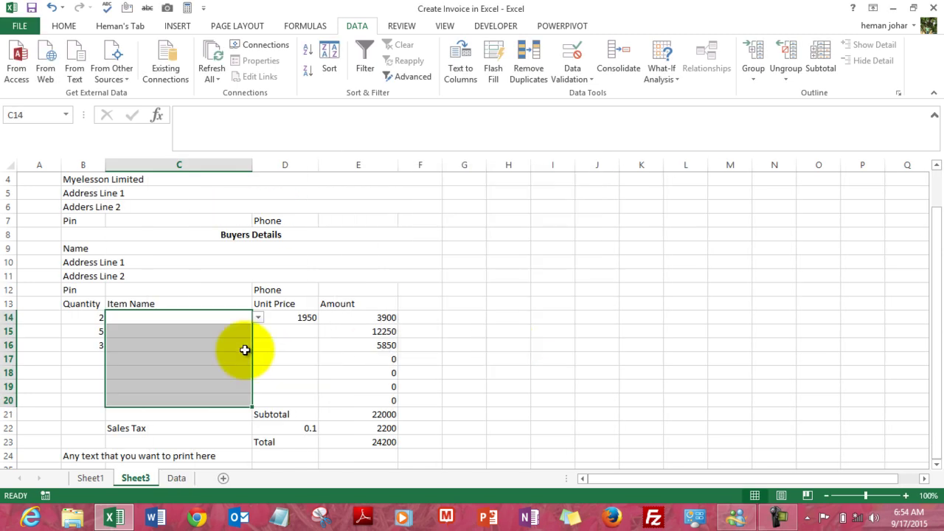
# Step: Choose Excel Course Gold Pack from the item name drop-down in C14
pyautogui.click(228, 332)
pyautogui.click(237, 318)
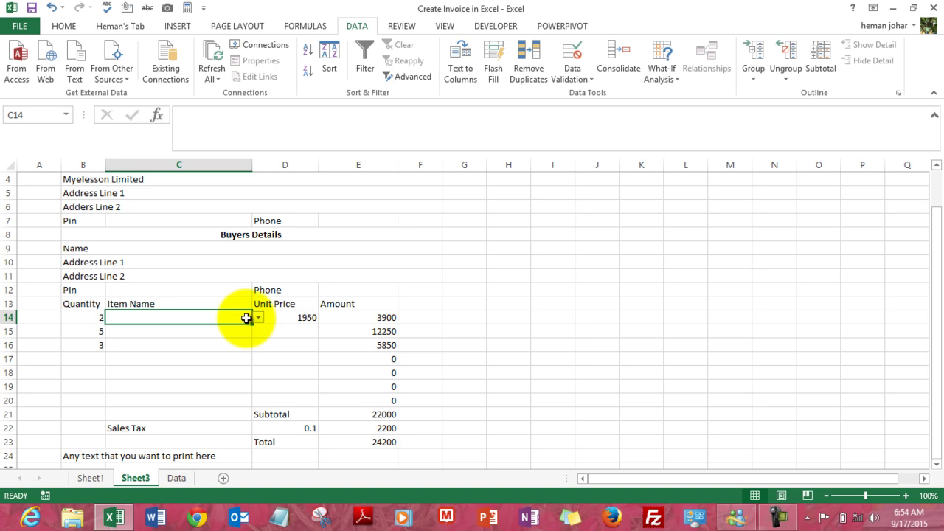
pyautogui.click(257, 317)
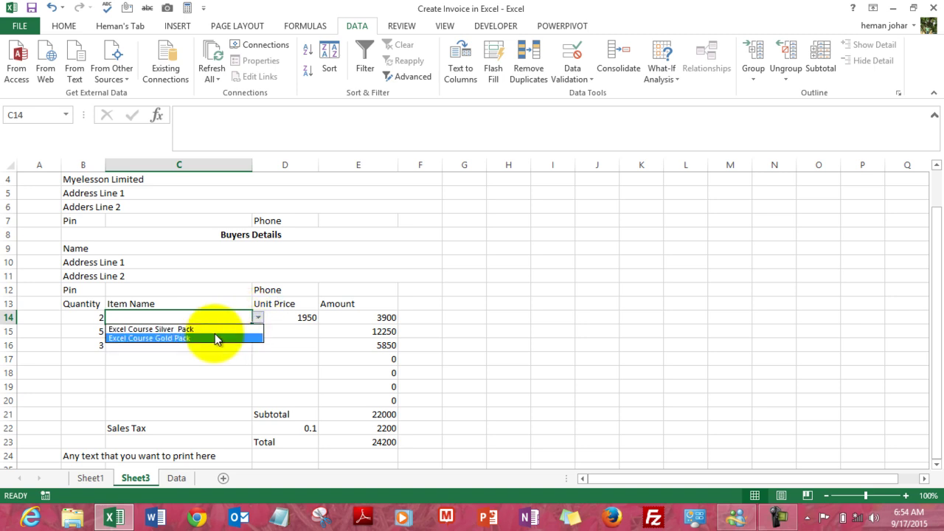
pyautogui.click(214, 334)
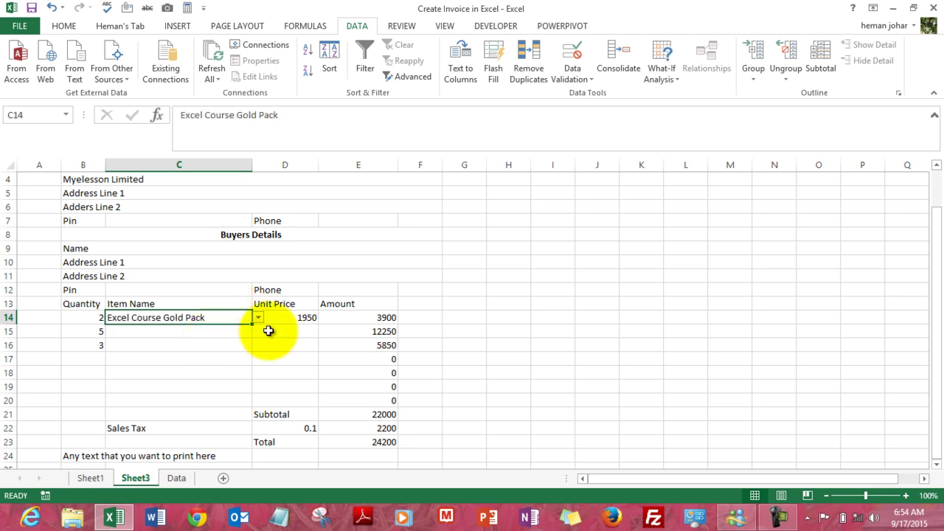
pyautogui.click(293, 318)
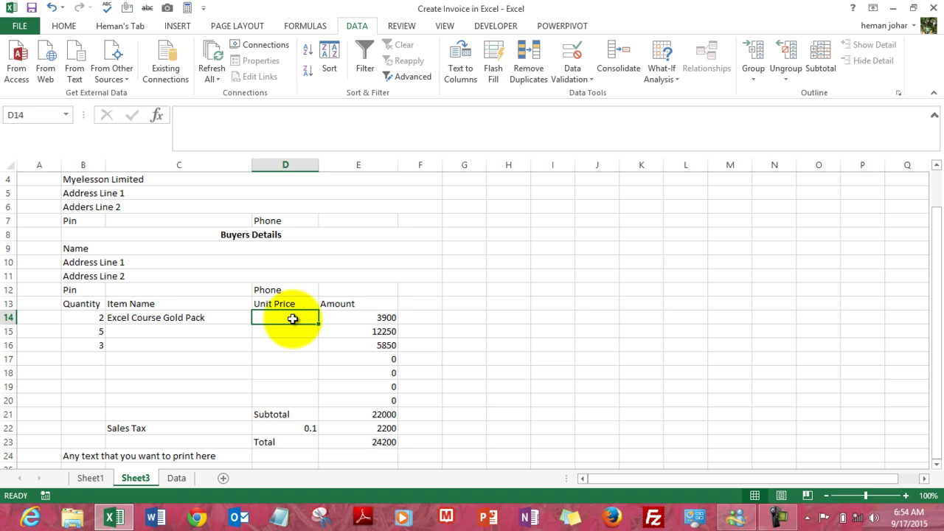
pyautogui.write('=v;l')
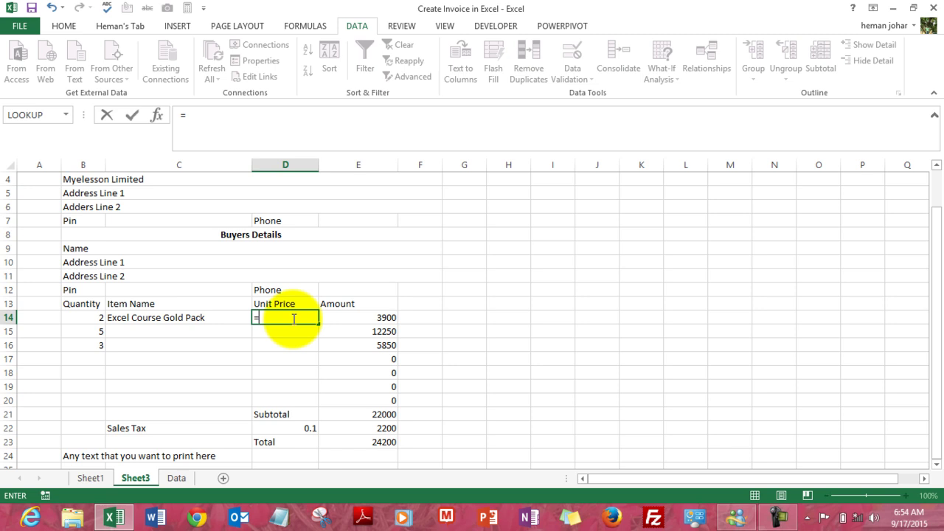
pyautogui.press('BackSpace')
pyautogui.press('BackSpace')
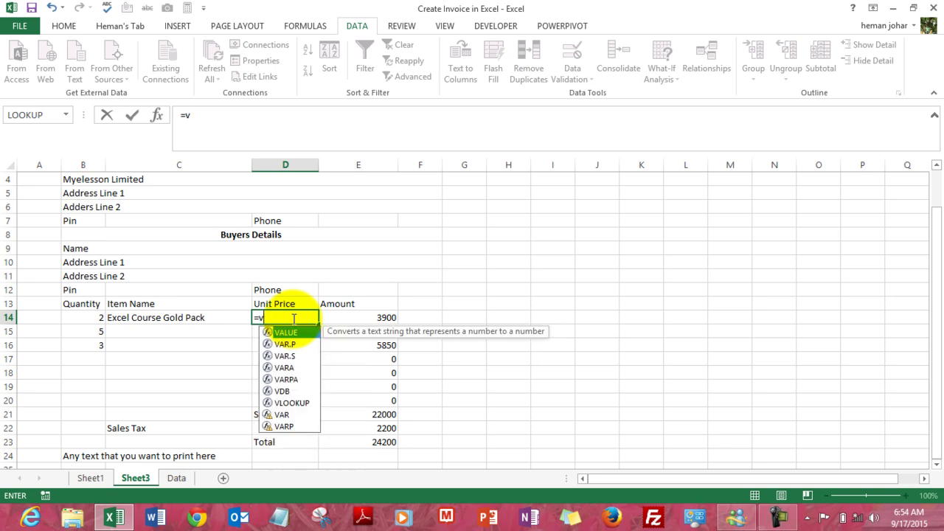
pyautogui.write('l')
pyautogui.press('Escape')
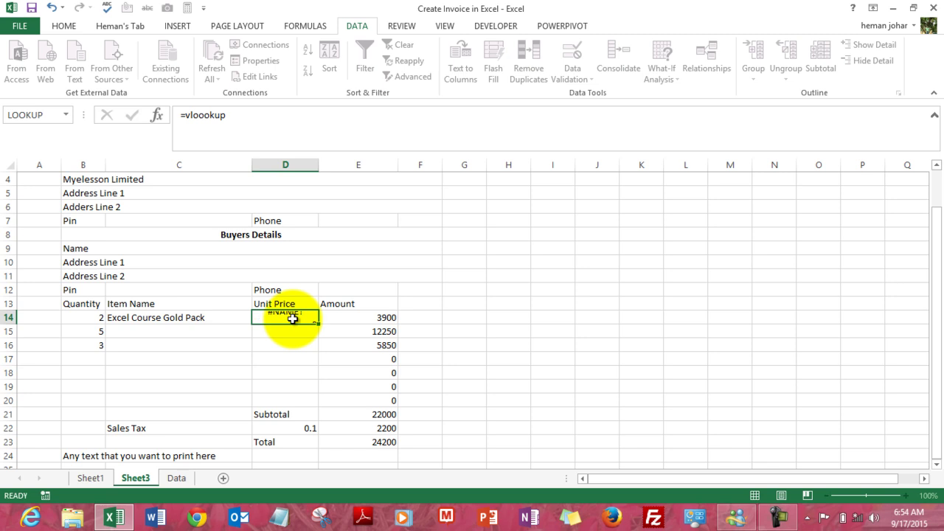
pyautogui.press('Tab')
# Step: Enter the unit price formula =VLOOKUP(C14,Data!$E$3:$F$4,2,0) in D14
pyautogui.click(294, 318)
pyautogui.write('=vlo')
pyautogui.press('Tab')
pyautogui.press('Left')
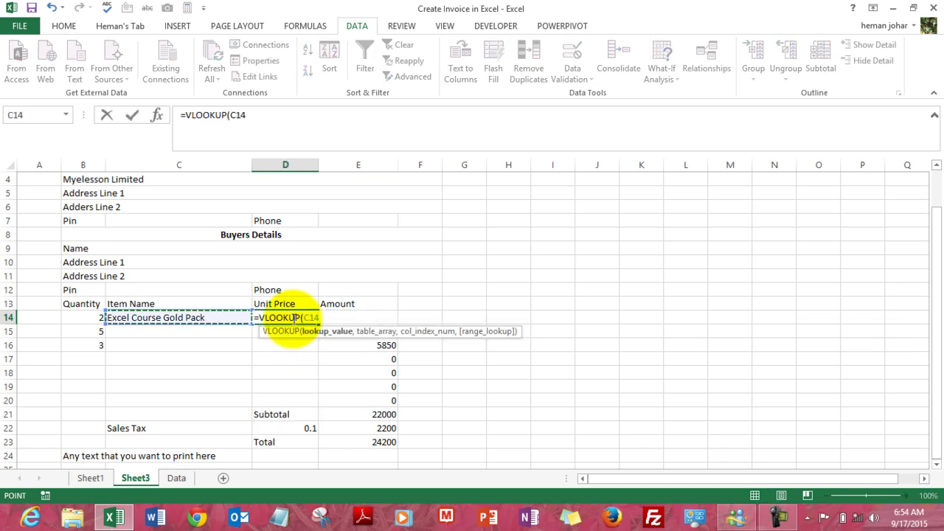
pyautogui.write(',')
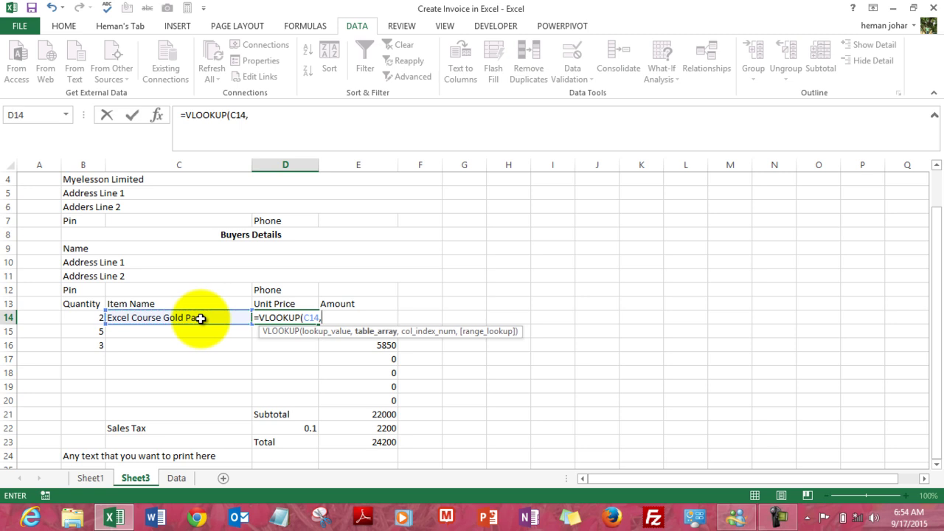
pyautogui.click(176, 478)
pyautogui.moveTo(245, 210); pyautogui.dragTo(272, 206)
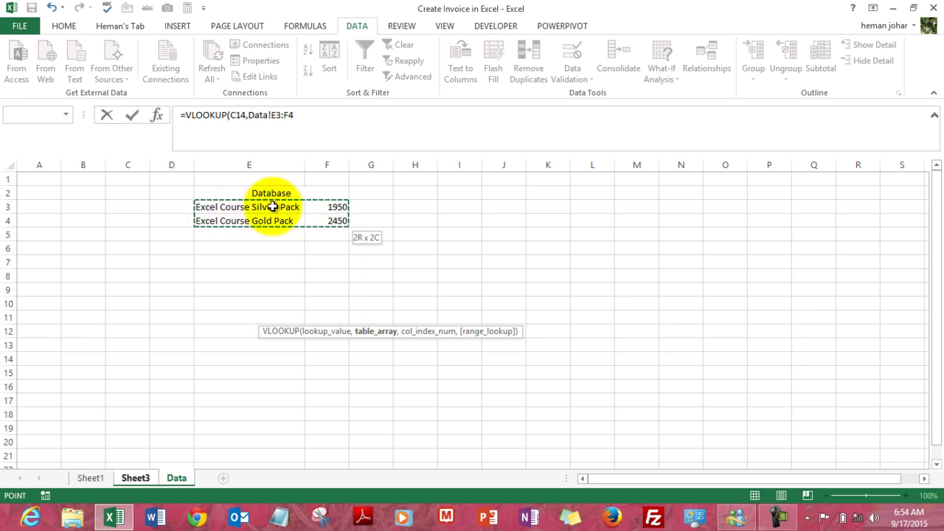
pyautogui.press('F4')
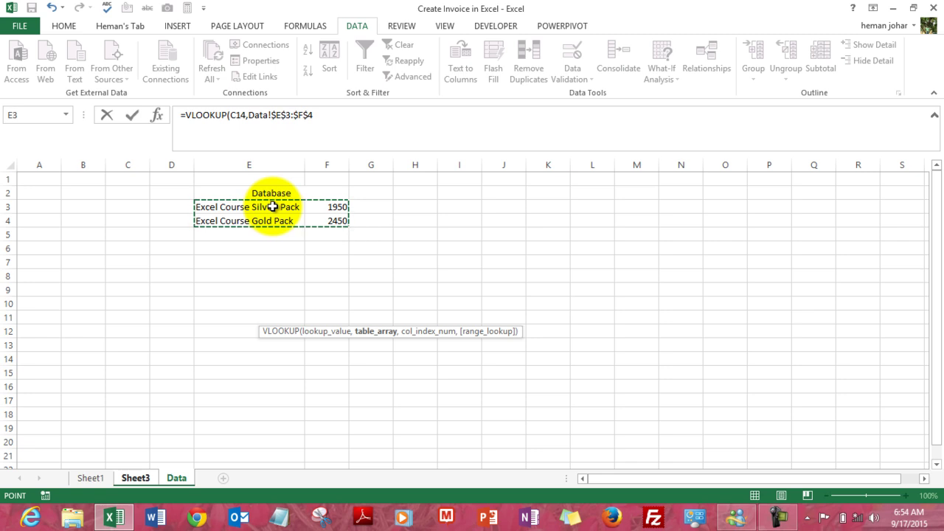
pyautogui.write(',')
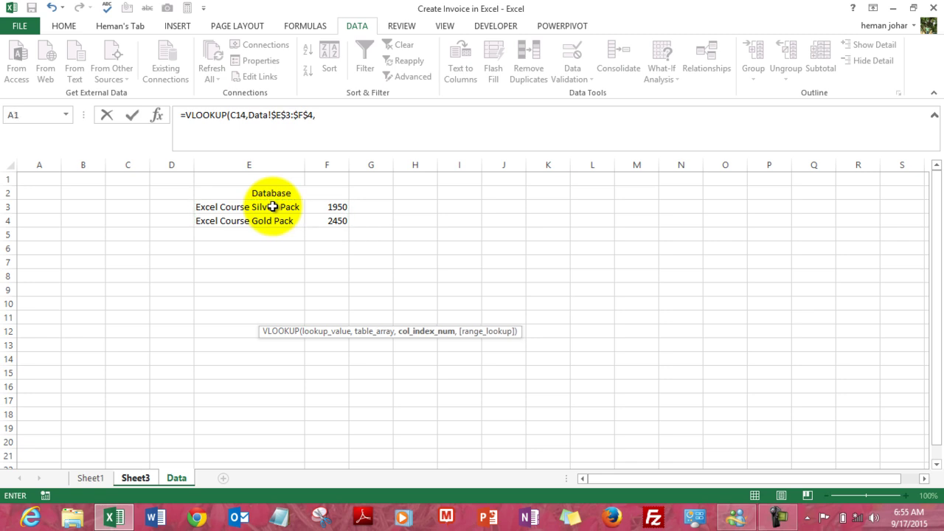
pyautogui.write('2,0)')
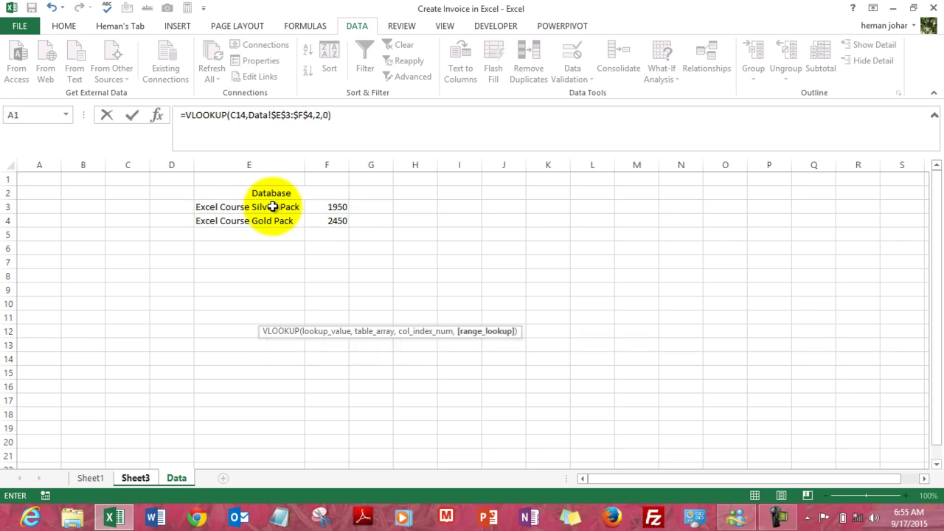
pyautogui.press('Return')
pyautogui.press('Up')
# Step: Choose Excel Course Silver Pack from the item name drop-down in C15
pyautogui.click(194, 331)
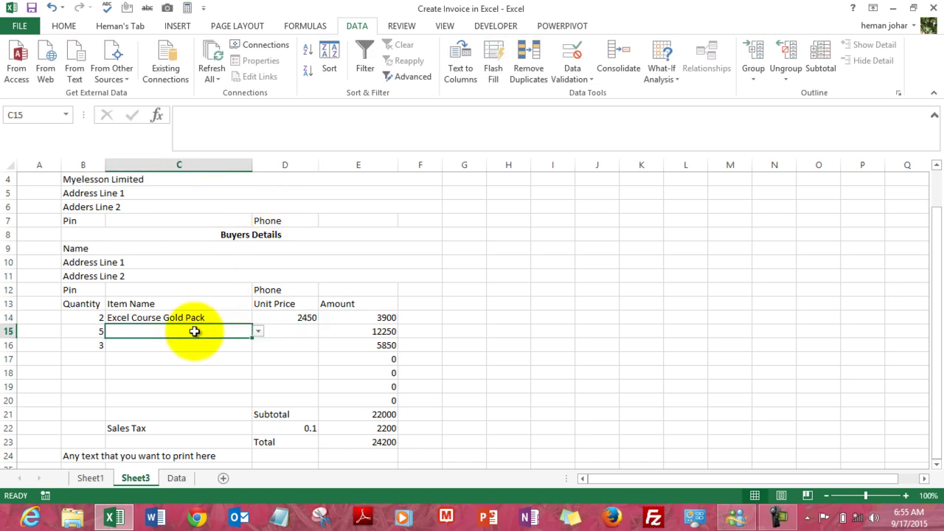
pyautogui.click(258, 332)
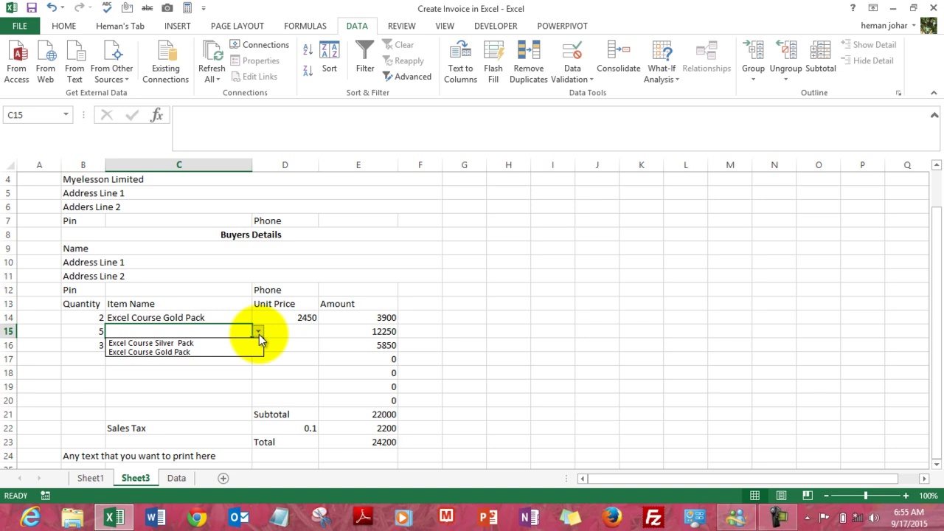
pyautogui.click(220, 343)
# Step: Copy the unit price lookup formula from D14 to D15
pyautogui.press('Up')
pyautogui.press('Right')
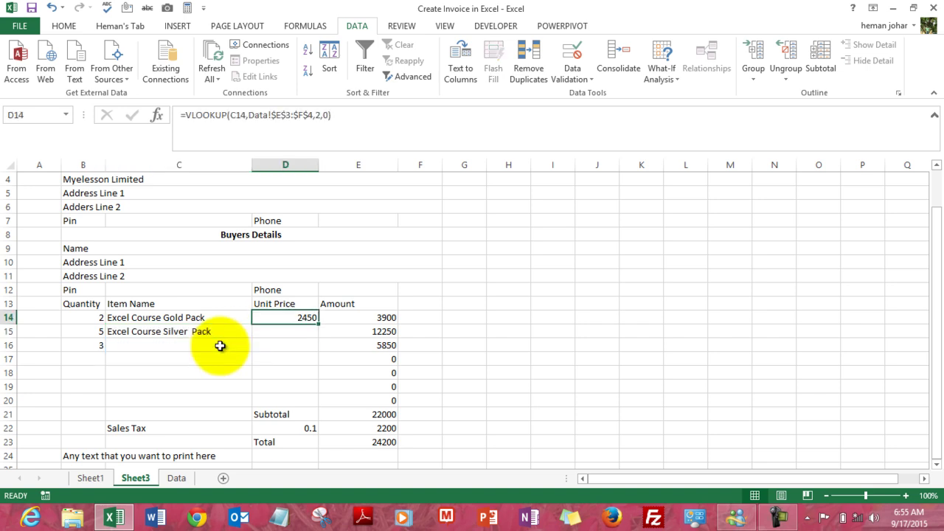
pyautogui.hotkey('ctrl', 'Down')
pyautogui.press('Up')
pyautogui.press('Up')
pyautogui.press('Up')
pyautogui.press('Up')
pyautogui.press('Up')
pyautogui.press('Up')
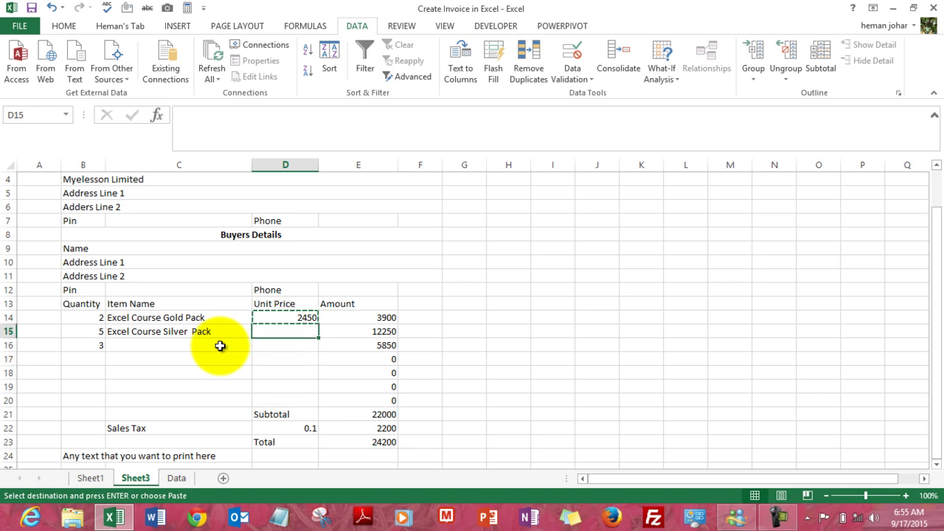
pyautogui.hotkey('ctrl', 'v')
pyautogui.press('Right')
pyautogui.press('Right')
pyautogui.press('Left')
pyautogui.press('Escape')
# Step: Clear the existing amounts in E14:E20
pyautogui.press('Up')
pyautogui.hotkey('shift', 'Down')
pyautogui.hotkey('shift', 'Down')
pyautogui.hotkey('shift', 'Down')
pyautogui.hotkey('shift', 'Down')
pyautogui.hotkey('shift', 'Down')
pyautogui.hotkey('shift', 'Down')
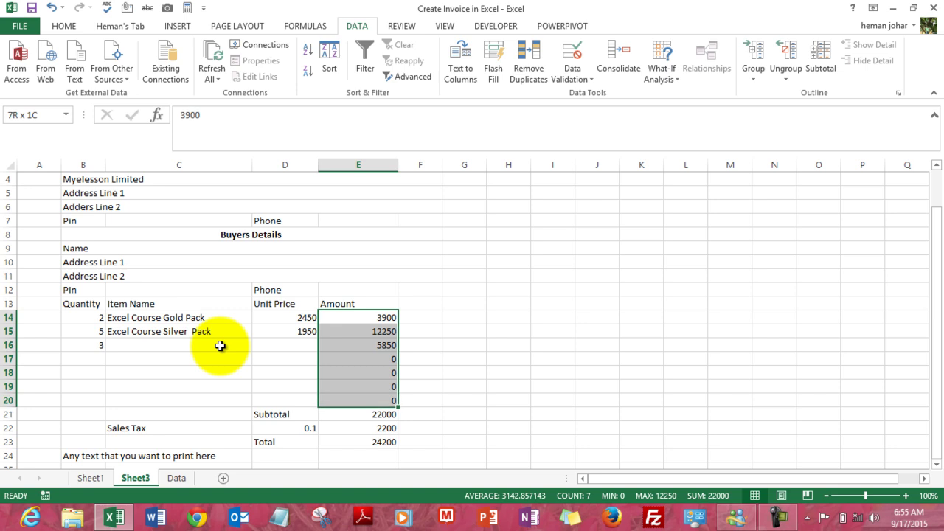
pyautogui.press('Delete')
pyautogui.press('Right')
pyautogui.press('Left')
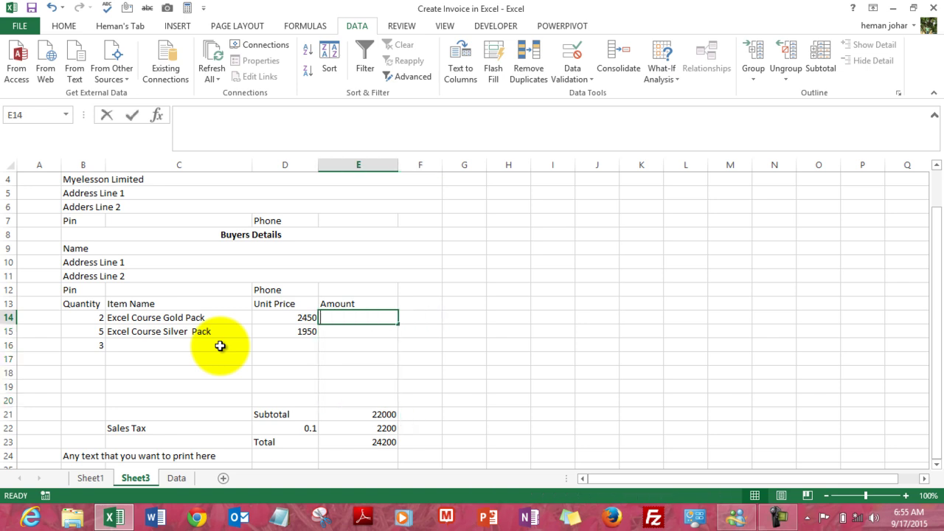
# Step: Calculate the first item's amount in E14 with the formula =D14*B14
pyautogui.write('=')
pyautogui.press('Left')
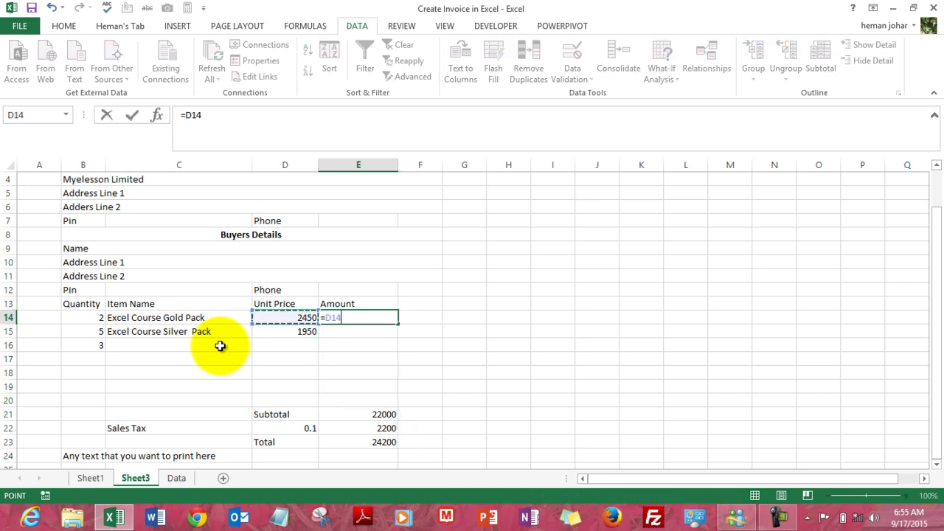
pyautogui.write('*')
pyautogui.press('Left')
pyautogui.press('Left')
pyautogui.press('Left')
pyautogui.press('Left')
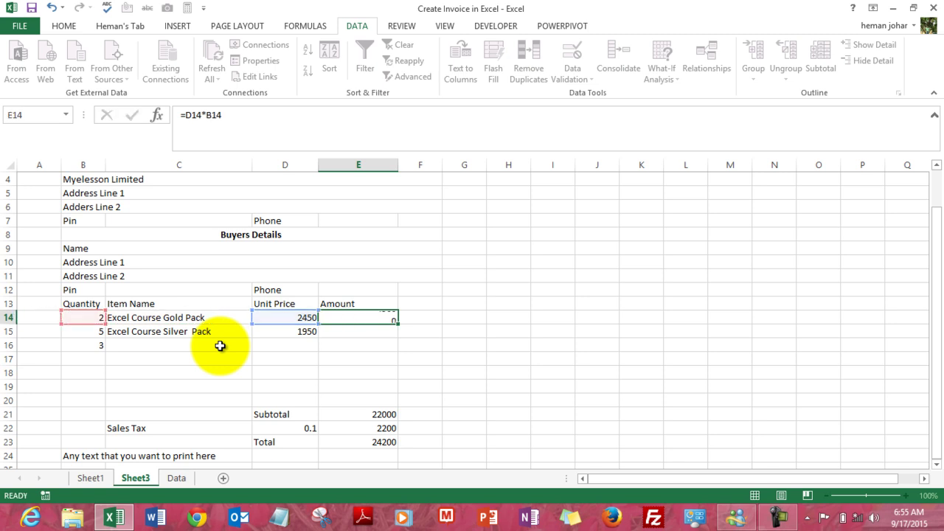
pyautogui.press('Right')
pyautogui.press('Return')
# Step: Copy the amount formula from E14 down through E20
pyautogui.press('Up')
pyautogui.hotkey('ctrl', 'c')
pyautogui.hotkey('shift', 'Down')
pyautogui.hotkey('shift', 'Down')
pyautogui.hotkey('shift', 'Down')
pyautogui.hotkey('shift', 'Down')
pyautogui.hotkey('shift', 'Down')
pyautogui.hotkey('shift', 'Down')
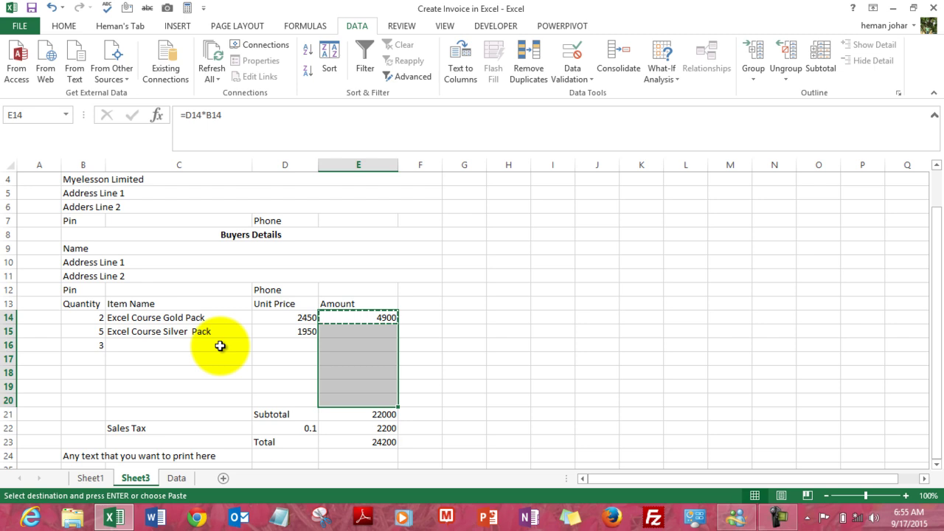
pyautogui.hotkey('ctrl', 'v')
pyautogui.press('Return')
# Step: Replace the subtotal in E21 with the formula =SUM(E14:E20)
pyautogui.press('Down')
pyautogui.press('Down')
pyautogui.press('Down')
pyautogui.press('Down')
pyautogui.press('Down')
pyautogui.press('Down')
pyautogui.write('=sum')
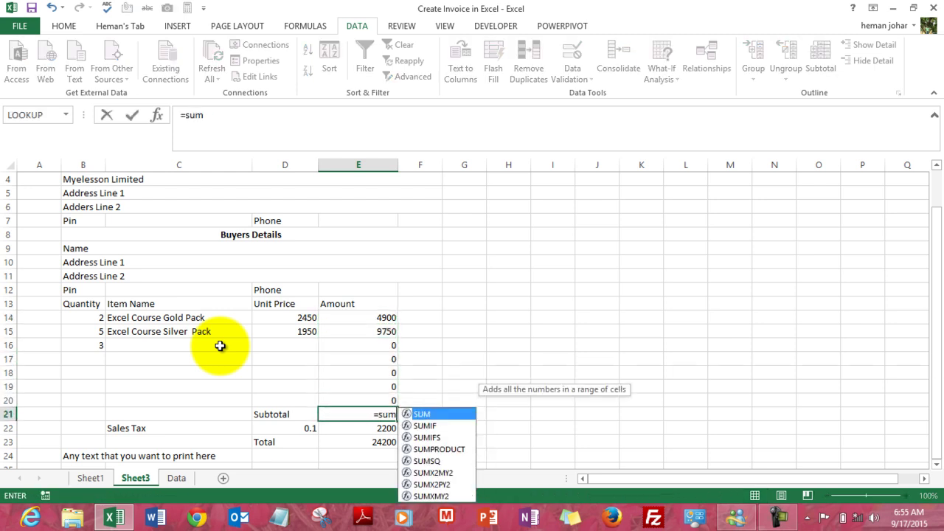
pyautogui.press('Up')
pyautogui.hotkey('shift', 'Up')
pyautogui.hotkey('shift', 'Up')
pyautogui.hotkey('shift', 'Up')
pyautogui.hotkey('shift', 'Up')
pyautogui.hotkey('shift', 'Up')
pyautogui.hotkey('shift', 'Up')
pyautogui.hotkey('shift', 'Up')
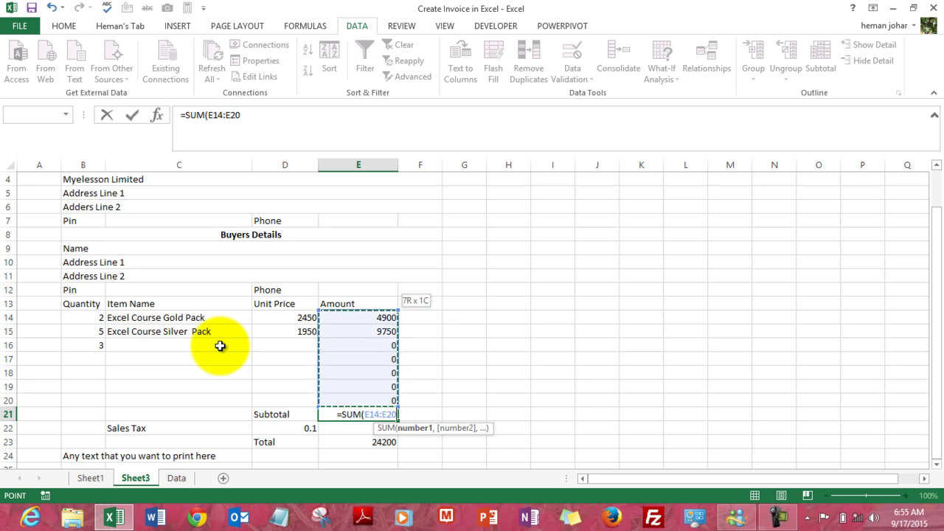
pyautogui.write(')')
pyautogui.press('Return')
# Step: Set the sales tax rate in D22 to 10%
pyautogui.press('Down')
pyautogui.press('Left')
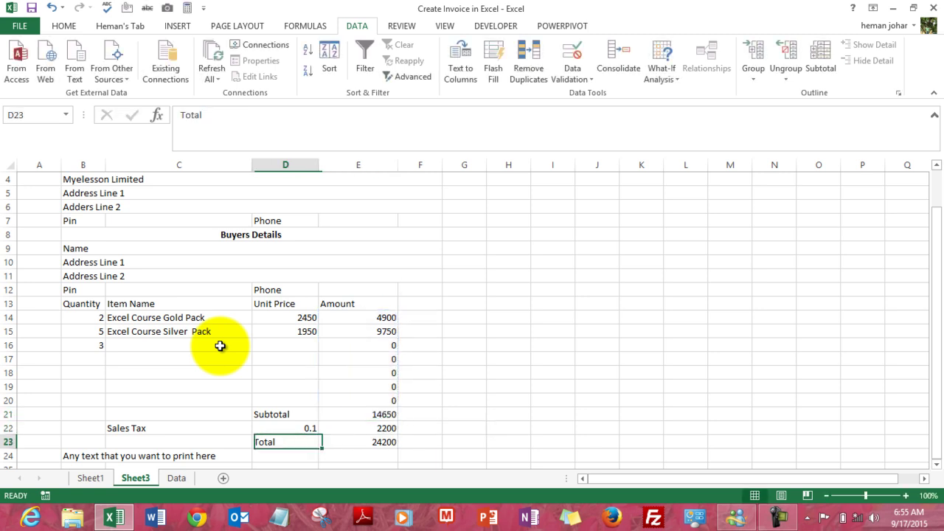
pyautogui.press('Up')
pyautogui.write('10')
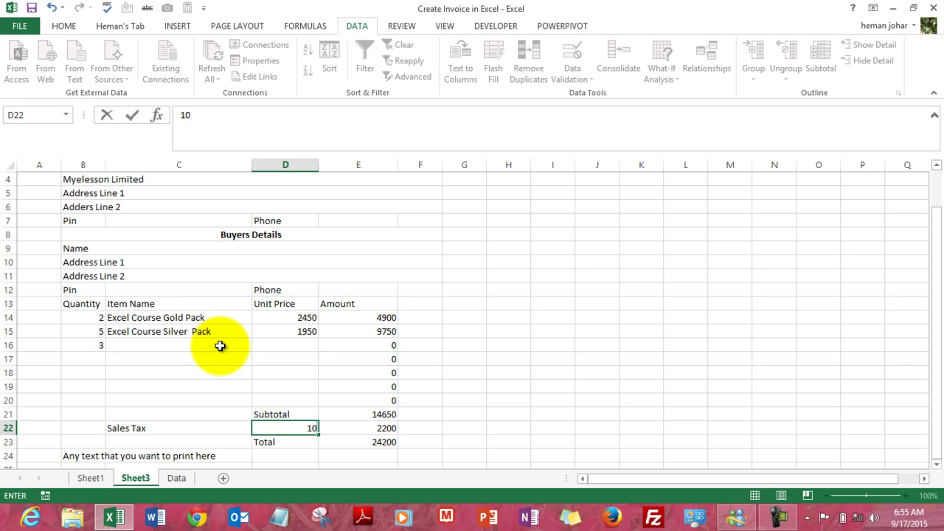
pyautogui.press('Right')
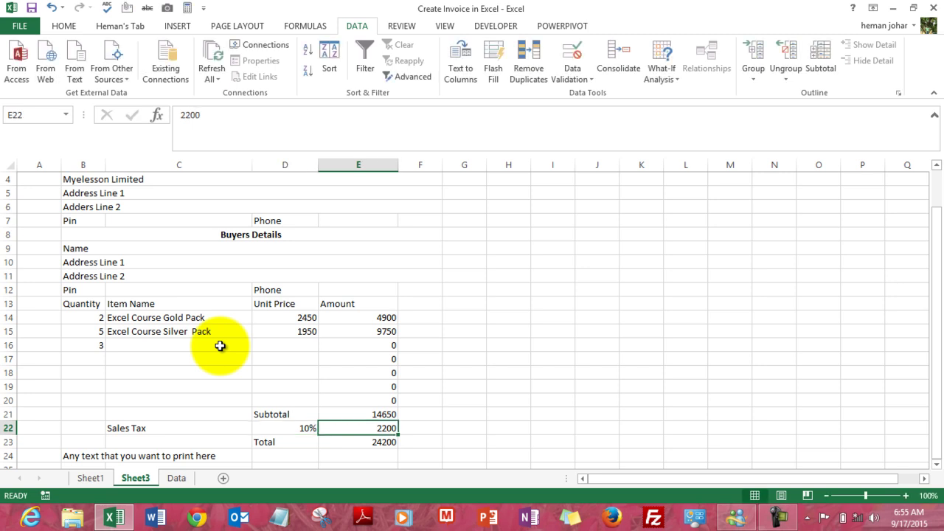
# Step: Replace the sales tax amount in E22 with the formula =E21*D22
pyautogui.write('=')
pyautogui.press('Up')
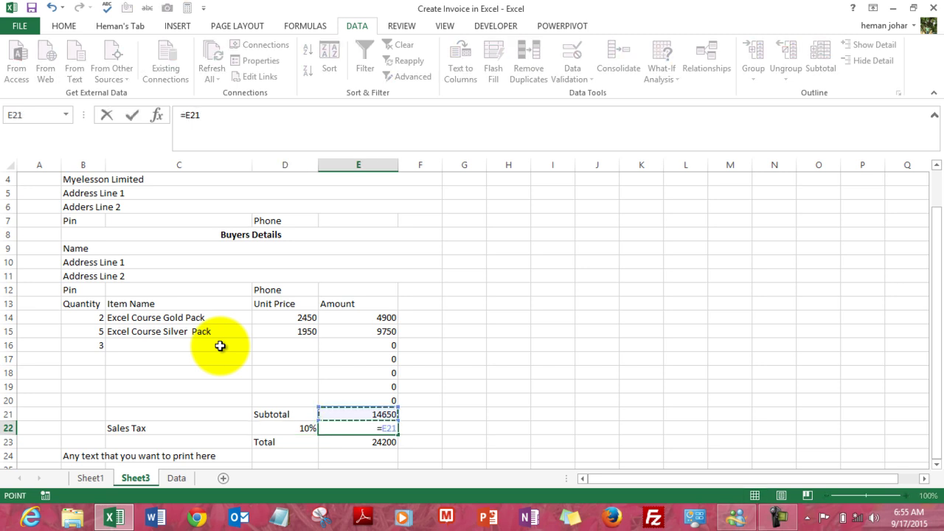
pyautogui.write('*')
pyautogui.press('Left')
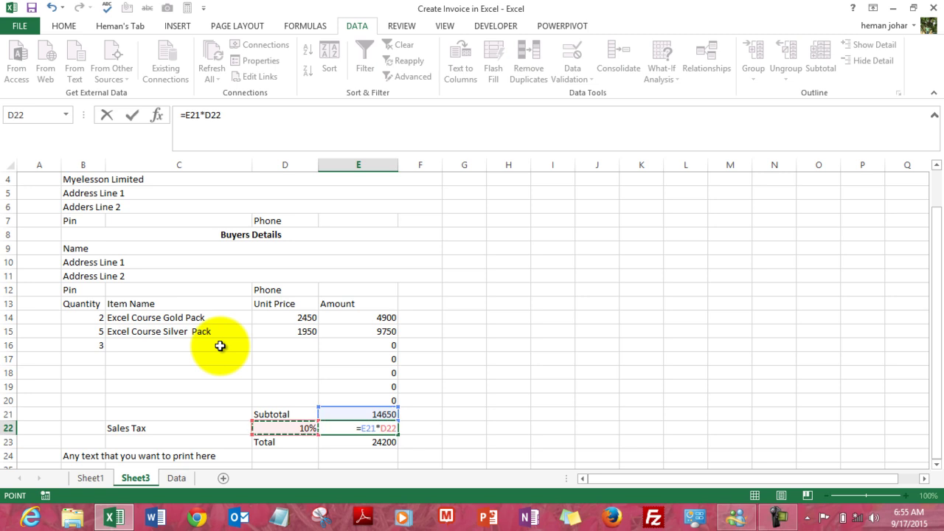
pyautogui.press('Return')
# Step: Replace the invoice total in E23 with the formula =SUM(E21:E22)
pyautogui.press('Up')
pyautogui.press('Left')
pyautogui.press('Down')
pyautogui.press('Right')
pyautogui.write('=sum')
pyautogui.press('Tab')
pyautogui.press('Up')
pyautogui.hotkey('shift', 'Up')
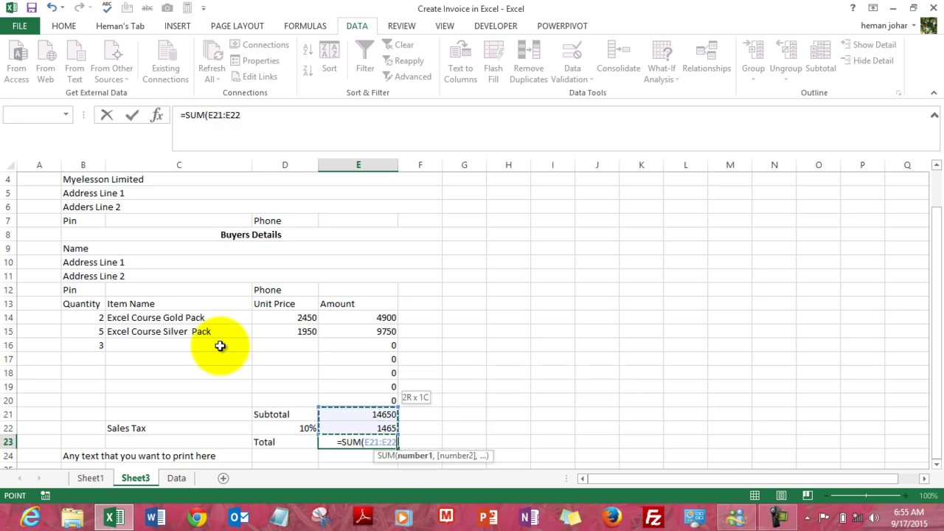
pyautogui.press('Return')
pyautogui.scroll(-1, 220, 346)
pyautogui.press('Up')
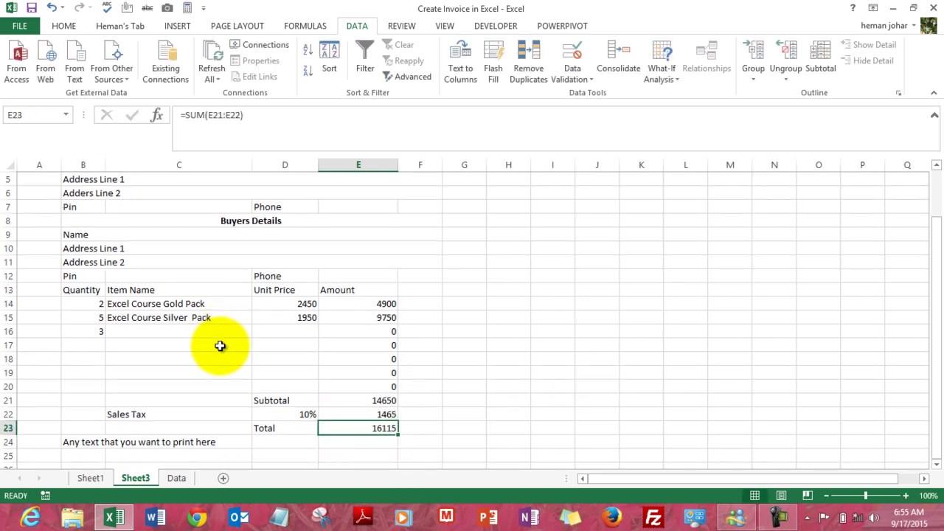
# Step: Merge and center B24:E27 around the "Any text that you want to print here" note and align it to the middle vertically
pyautogui.press('Left')
pyautogui.press('Left')
pyautogui.press('Down')
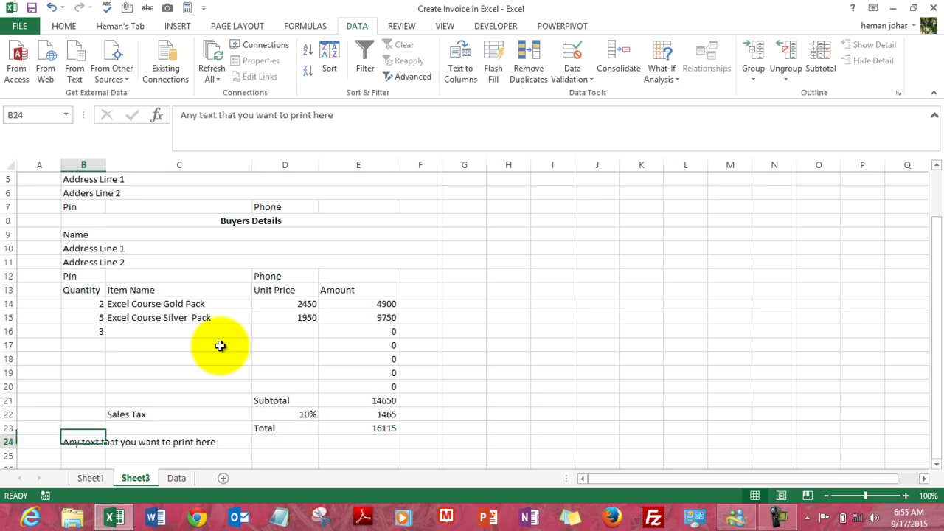
pyautogui.press('Down')
pyautogui.scroll(-2, 220, 346)
pyautogui.press('Up')
pyautogui.hotkey('shift', 'Right')
pyautogui.hotkey('shift', 'Right')
pyautogui.hotkey('shift', 'Right')
pyautogui.hotkey('shift', 'Down')
pyautogui.hotkey('shift', 'Down')
pyautogui.hotkey('shift', 'Down')
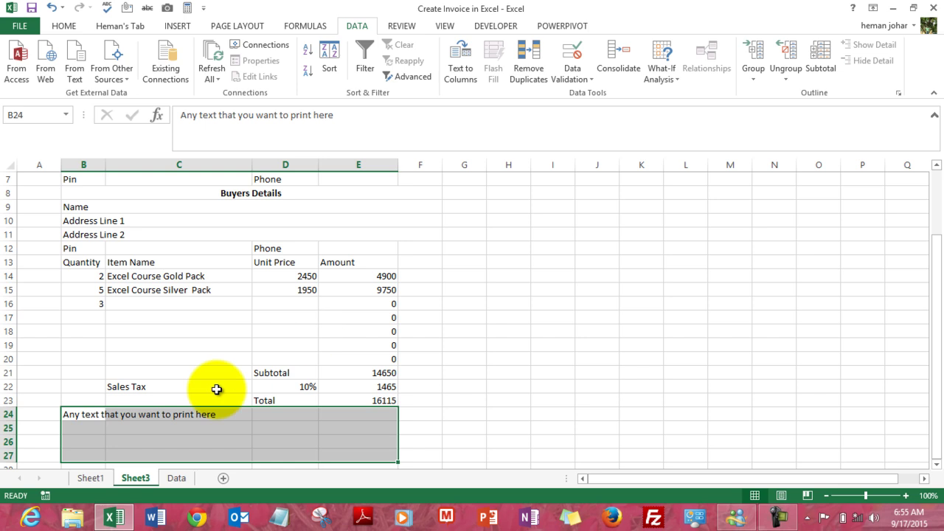
pyautogui.click(73, 27)
pyautogui.click(401, 73)
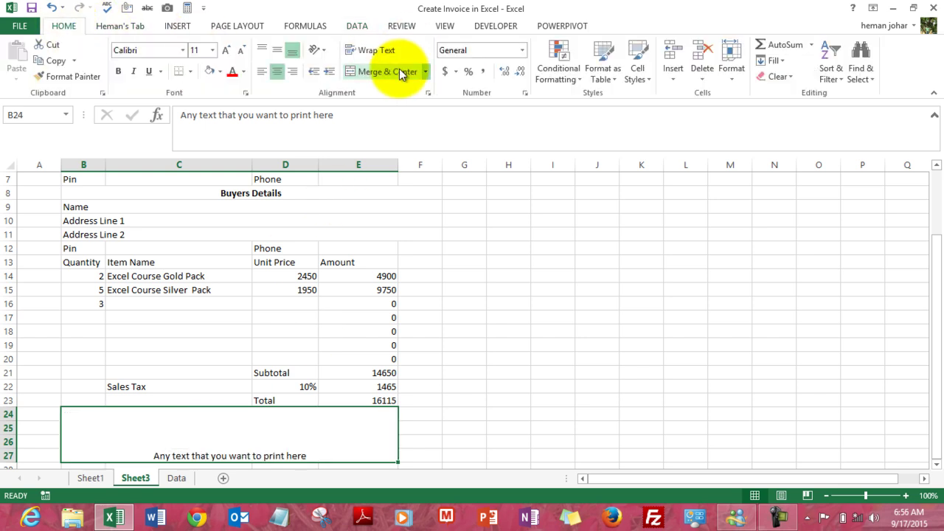
pyautogui.click(278, 52)
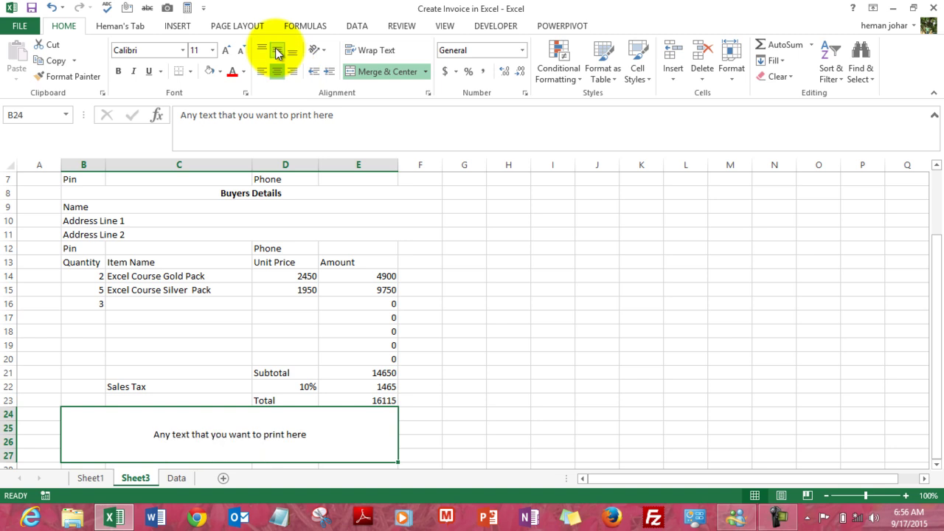
# Step: Fill the invoice body B3:E27 with white to hide its gridlines
pyautogui.press('Up')
pyautogui.press('Up')
pyautogui.press('Up')
pyautogui.press('Up')
pyautogui.press('Up')
pyautogui.press('Up')
pyautogui.press('Up')
pyautogui.press('Up')
pyautogui.press('Up')
pyautogui.press('Up')
pyautogui.press('Up')
pyautogui.press('Up')
pyautogui.press('Up')
pyautogui.press('Up')
pyautogui.press('Up')
pyautogui.press('Up')
pyautogui.press('Up')
pyautogui.press('Up')
pyautogui.press('Up')
pyautogui.press('Up')
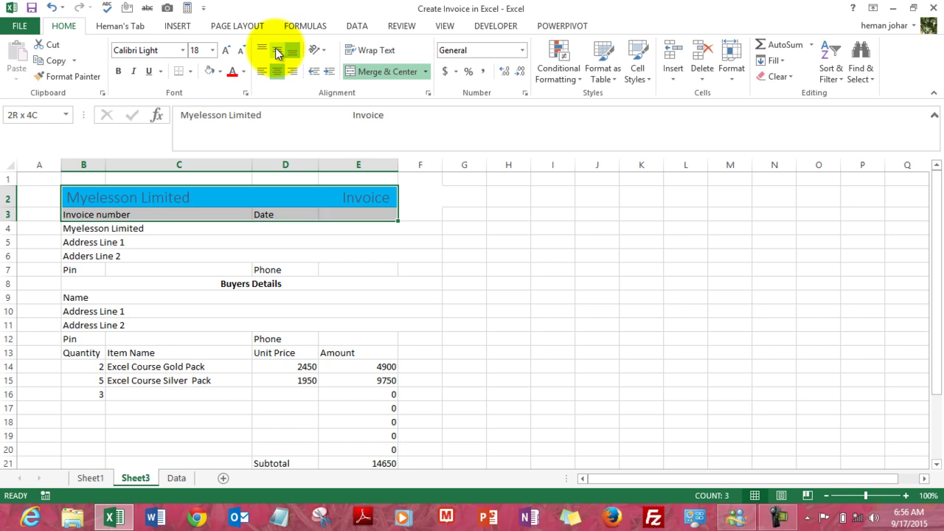
pyautogui.hotkey('shift', 'Down')
pyautogui.hotkey('shift', 'Down')
pyautogui.hotkey('shift', 'Down')
pyautogui.hotkey('shift', 'Down')
pyautogui.hotkey('shift', 'Down')
pyautogui.hotkey('shift', 'Down')
pyautogui.hotkey('shift', 'Down')
pyautogui.hotkey('shift', 'Down')
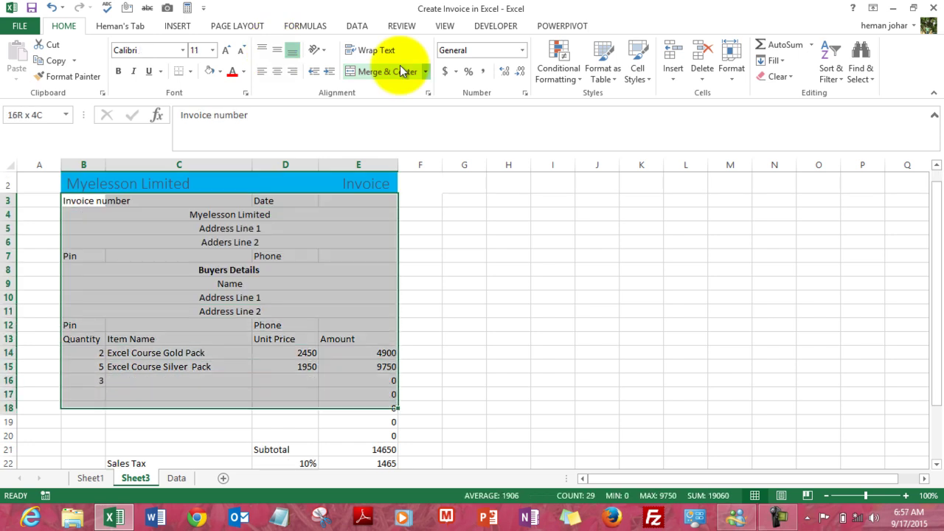
pyautogui.hotkey('shift', 'Down')
pyautogui.hotkey('shift', 'Down')
pyautogui.hotkey('shift', 'Down')
pyautogui.hotkey('shift', 'Down')
pyautogui.hotkey('shift', 'Down')
pyautogui.hotkey('shift', 'Down')
pyautogui.hotkey('shift', 'Down')
pyautogui.hotkey('shift', 'Down')
pyautogui.hotkey('shift', 'Down')
pyautogui.hotkey('shift', 'Down')
pyautogui.hotkey('shift', 'Down')
pyautogui.hotkey('shift', 'Down')
pyautogui.hotkey('shift', 'Down')
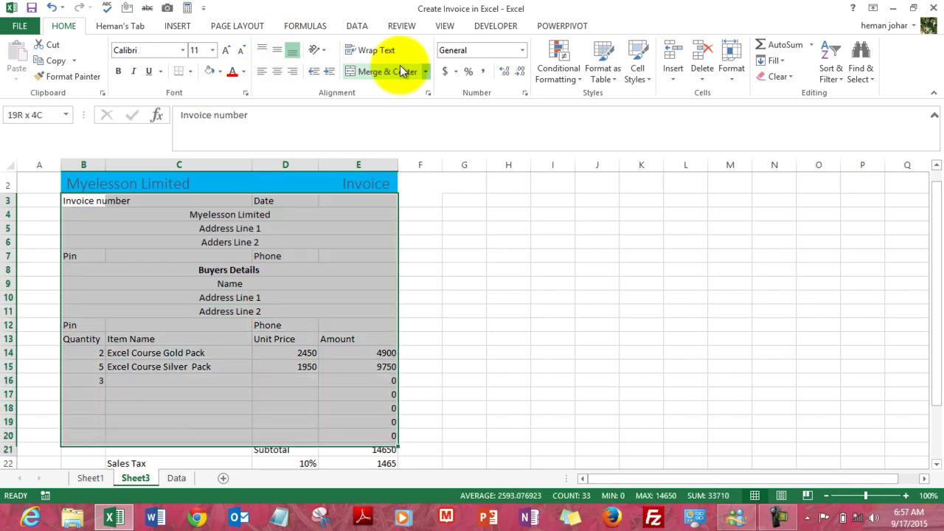
pyautogui.hotkey('shift', 'Up')
pyautogui.hotkey('shift', 'Up')
pyautogui.hotkey('shift', 'Up')
pyautogui.hotkey('shift', 'Up')
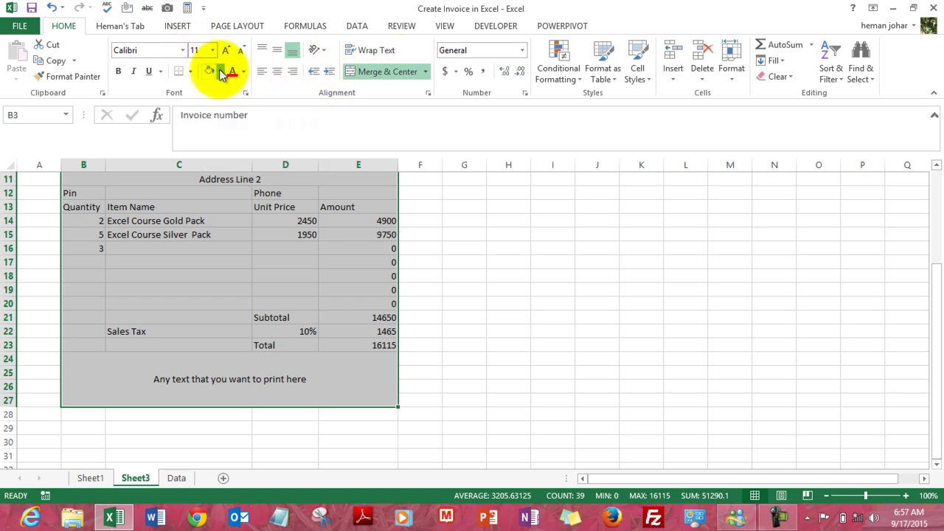
pyautogui.click(210, 102)
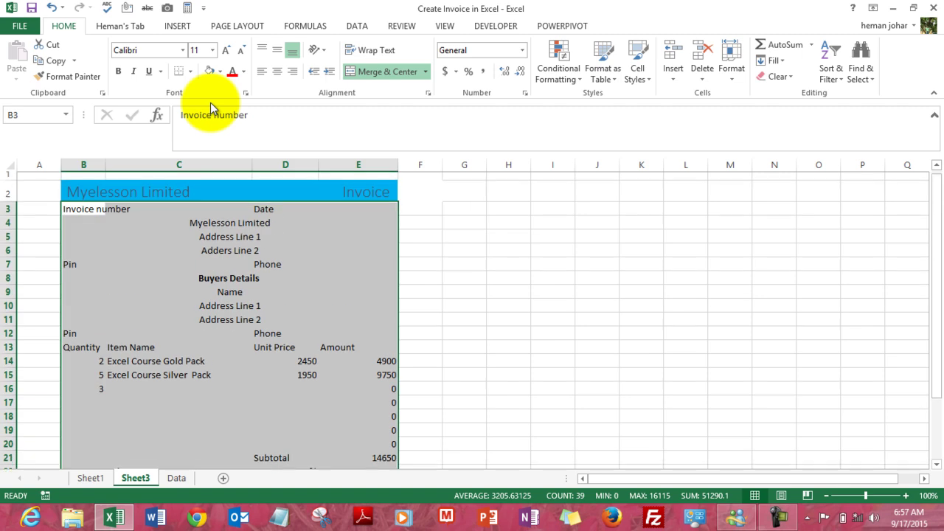
# Step: Left-align the seller's company name and address lines in rows 4 to 6
pyautogui.press('Down')
pyautogui.press('Down')
pyautogui.press('Down')
pyautogui.press('Down')
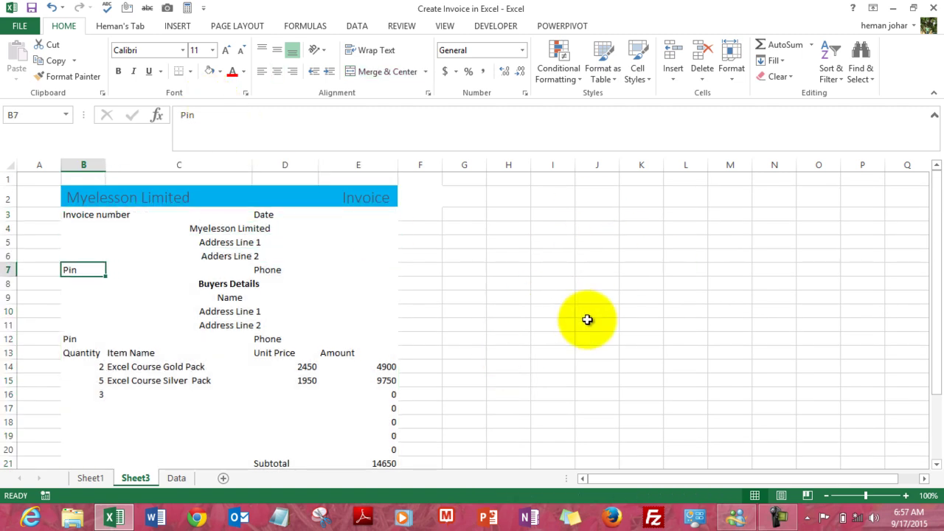
pyautogui.press('Left')
pyautogui.press('Up')
pyautogui.press('Up')
pyautogui.press('Up')
pyautogui.press('Right')
pyautogui.press('Right')
pyautogui.press('Left')
pyautogui.hotkey('shift', 'Down')
pyautogui.hotkey('shift', 'Down')
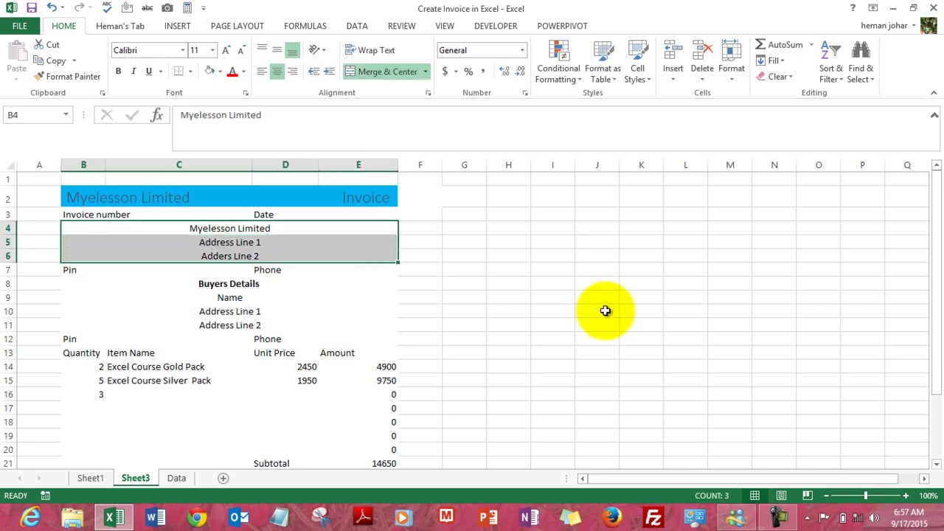
pyautogui.click(263, 73)
# Step: Left-align the buyer's name and address lines in rows 9 to 11
pyautogui.press('Down')
pyautogui.press('Down')
pyautogui.press('Down')
pyautogui.press('Down')
pyautogui.press('Down')
pyautogui.hotkey('shift', 'Down')
pyautogui.hotkey('shift', 'Down')
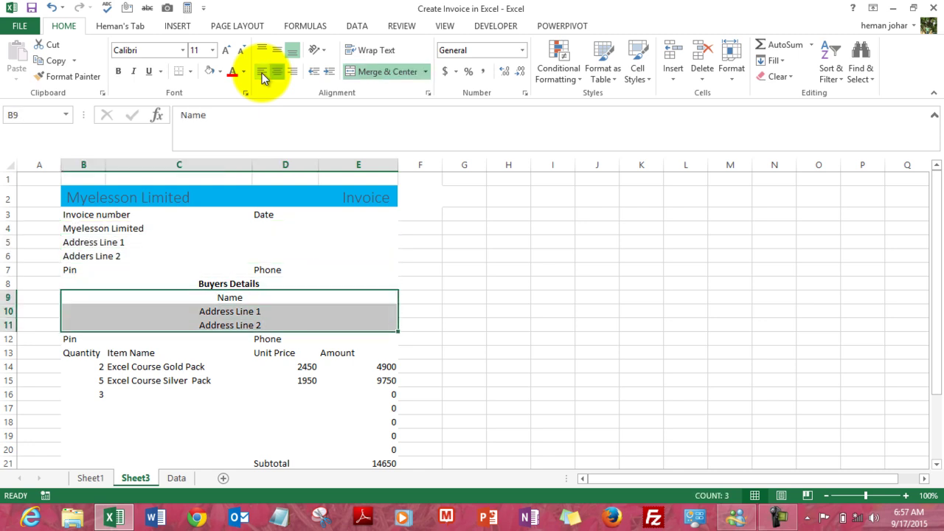
pyautogui.click(263, 73)
# Step: Apply a Thick Box Border around the whole invoice, B2:E28
pyautogui.press('Up')
pyautogui.press('Up')
pyautogui.press('Up')
pyautogui.press('Up')
pyautogui.press('Up')
pyautogui.press('Up')
pyautogui.press('Up')
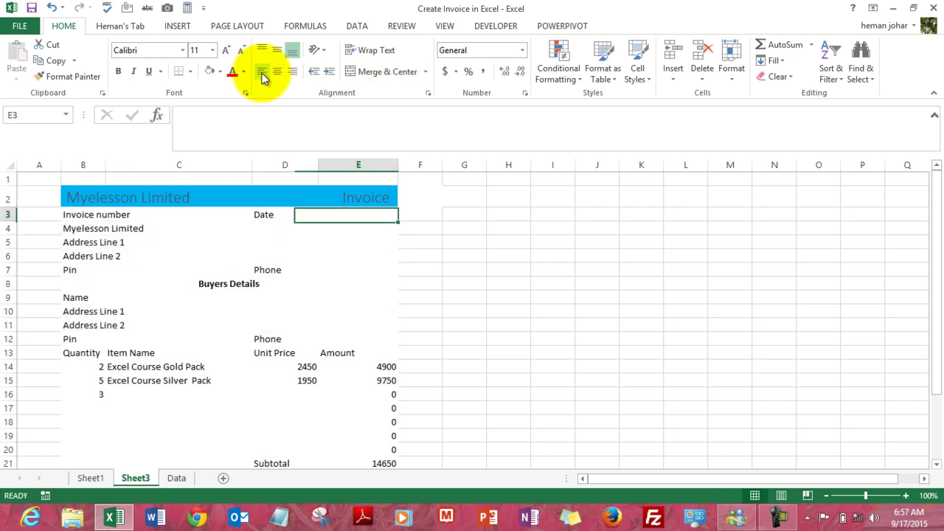
pyautogui.hotkey('shift', 'Down')
pyautogui.hotkey('shift', 'Down')
pyautogui.hotkey('shift', 'Down')
pyautogui.hotkey('shift', 'Down')
pyautogui.hotkey('shift', 'Down')
pyautogui.hotkey('shift', 'Down')
pyautogui.hotkey('shift', 'Down')
pyautogui.hotkey('shift', 'Down')
pyautogui.hotkey('shift', 'Down')
pyautogui.hotkey('shift', 'Down')
pyautogui.hotkey('shift', 'Down')
pyautogui.hotkey('shift', 'Down')
pyautogui.hotkey('shift', 'Down')
pyautogui.hotkey('shift', 'Down')
pyautogui.hotkey('shift', 'Down')
pyautogui.hotkey('shift', 'Down')
pyautogui.hotkey('shift', 'Down')
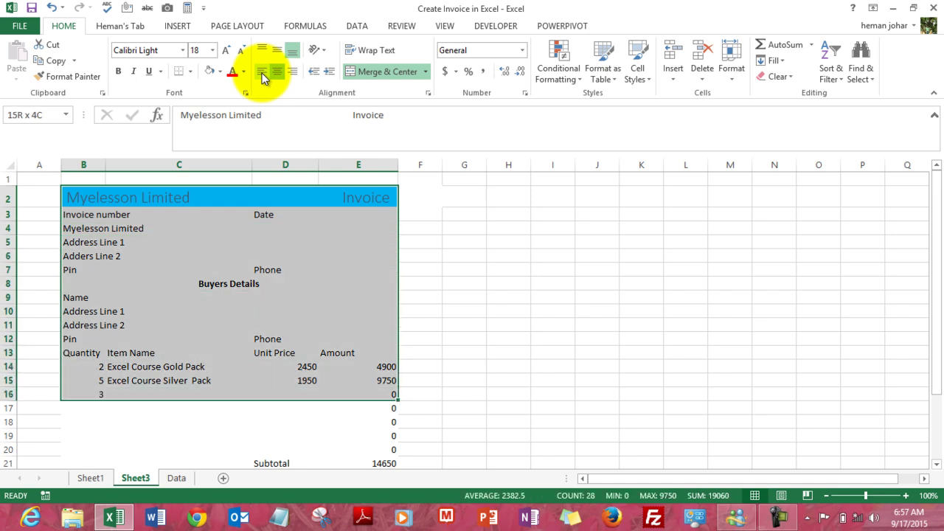
pyautogui.hotkey('shift', 'Down')
pyautogui.hotkey('shift', 'Down')
pyautogui.hotkey('shift', 'Down')
pyautogui.hotkey('shift', 'Down')
pyautogui.hotkey('shift', 'Down')
pyautogui.hotkey('shift', 'Down')
pyautogui.hotkey('shift', 'Down')
pyautogui.hotkey('shift', 'Down')
pyautogui.hotkey('shift', 'Down')
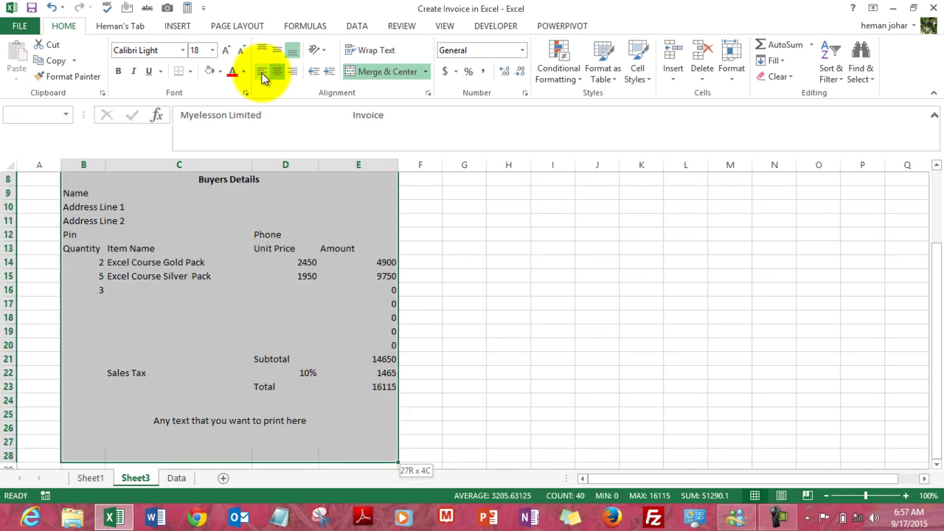
pyautogui.click(189, 72)
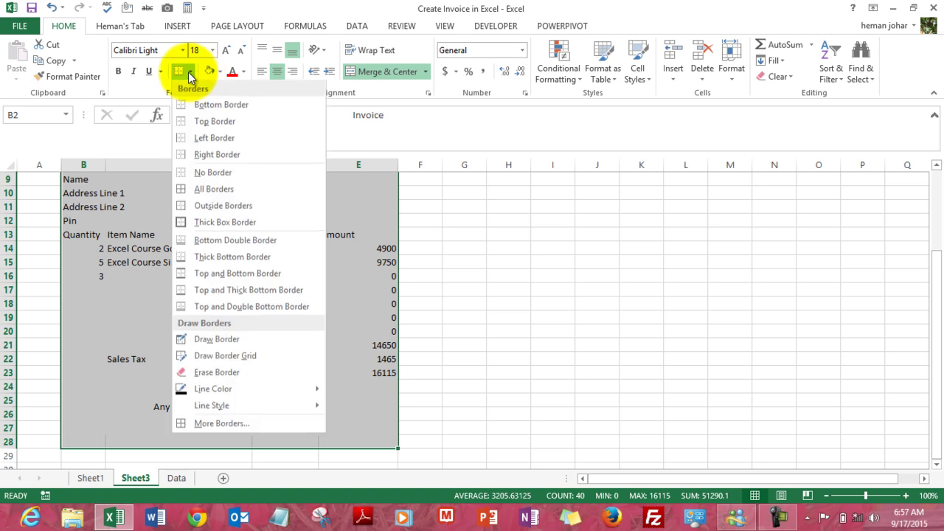
pyautogui.click(181, 222)
pyautogui.click(179, 219)
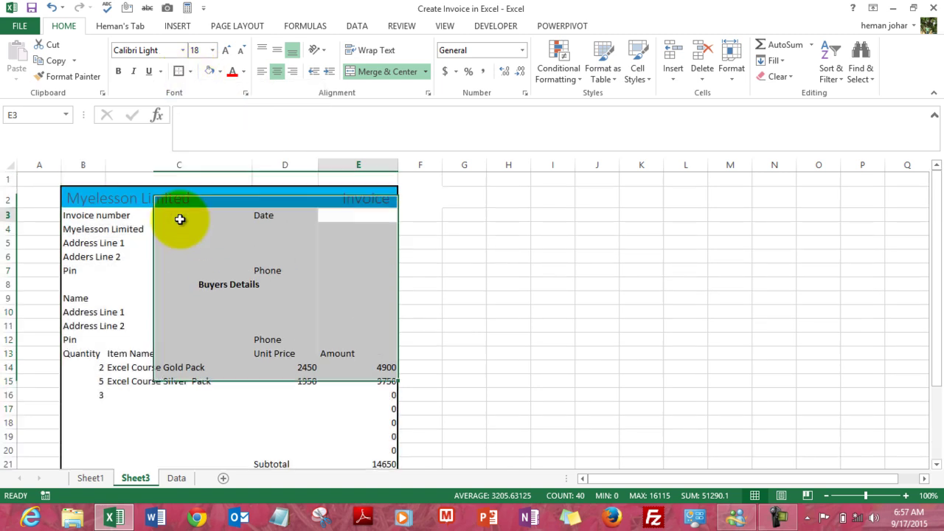
# Step: Apply a thick box border around the Buyers Details heading in row 8
pyautogui.press('Left')
pyautogui.press('Left')
pyautogui.press('Left')
pyautogui.press('Down')
pyautogui.press('Down')
pyautogui.press('Down')
pyautogui.press('Down')
pyautogui.press('Down')
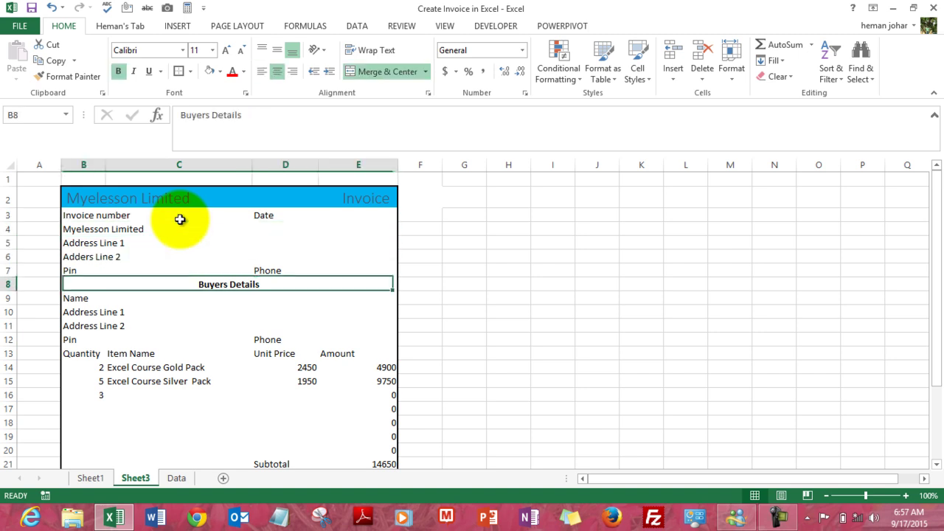
pyautogui.click(180, 73)
# Step: Apply a thick box border around the item table's header row, B13:E13
pyautogui.press('Down')
pyautogui.press('Down')
pyautogui.press('Down')
pyautogui.press('Down')
pyautogui.press('Down')
pyautogui.press('Right')
pyautogui.press('Left')
pyautogui.hotkey('shift', 'Right')
pyautogui.hotkey('shift', 'Right')
pyautogui.hotkey('shift', 'Right')
pyautogui.hotkey('shift', 'Right')
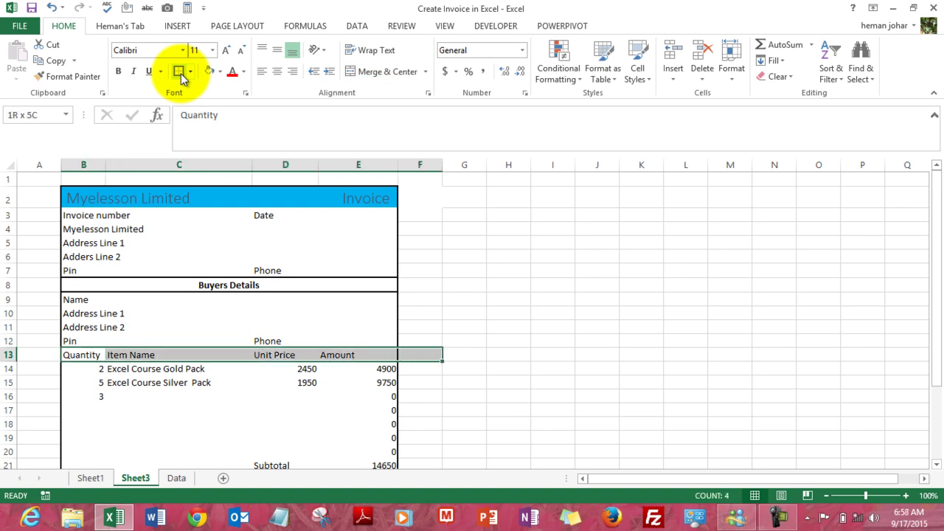
pyautogui.hotkey('shift', 'Left')
pyautogui.click(181, 73)
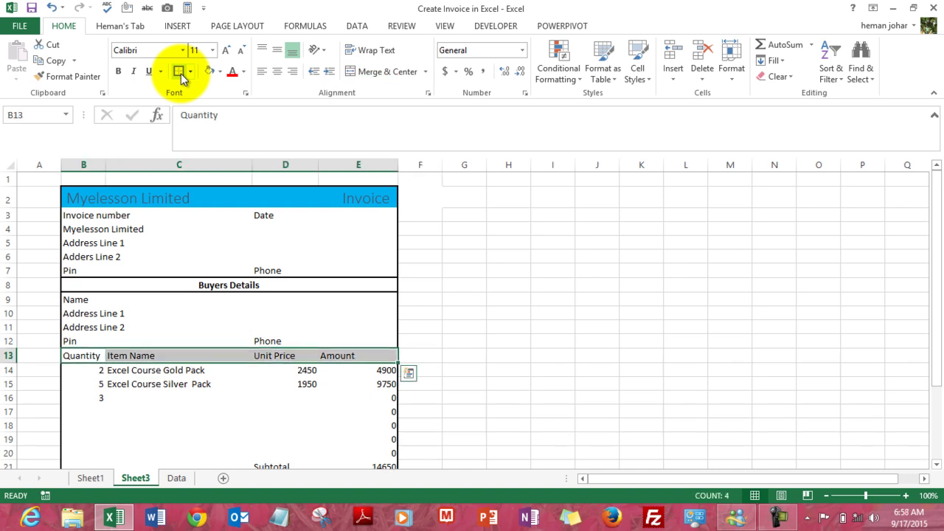
# Step: Apply All Borders to the item table's header row B13:E13 and restore the Thick Box Border around it
pyautogui.click(190, 71)
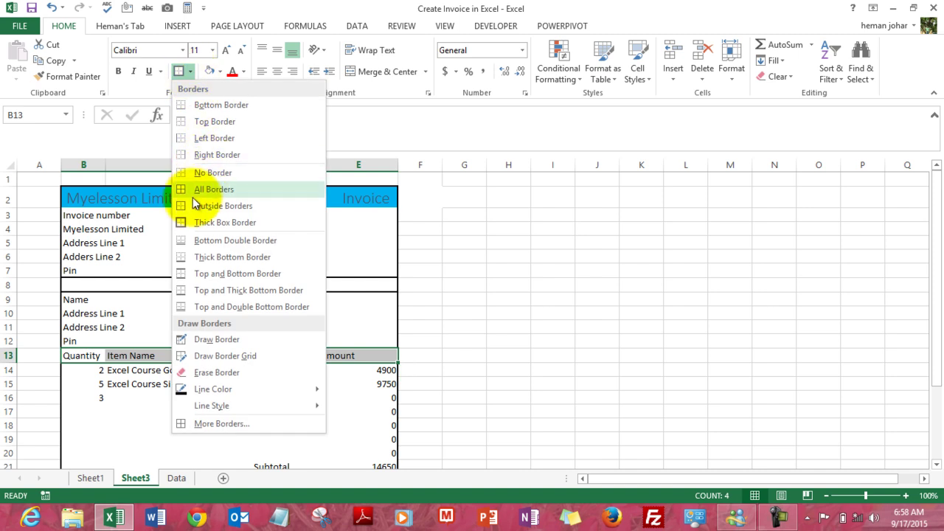
pyautogui.click(199, 190)
pyautogui.press('Down')
pyautogui.press('Down')
pyautogui.press('Down')
pyautogui.press('Down')
pyautogui.press('Up')
pyautogui.press('Up')
pyautogui.press('Up')
pyautogui.press('Up')
pyautogui.hotkey('shift', 'Right')
pyautogui.hotkey('shift', 'Right')
pyautogui.hotkey('shift', 'Right')
pyautogui.hotkey('shift', 'Right')
pyautogui.hotkey('shift', 'Left')
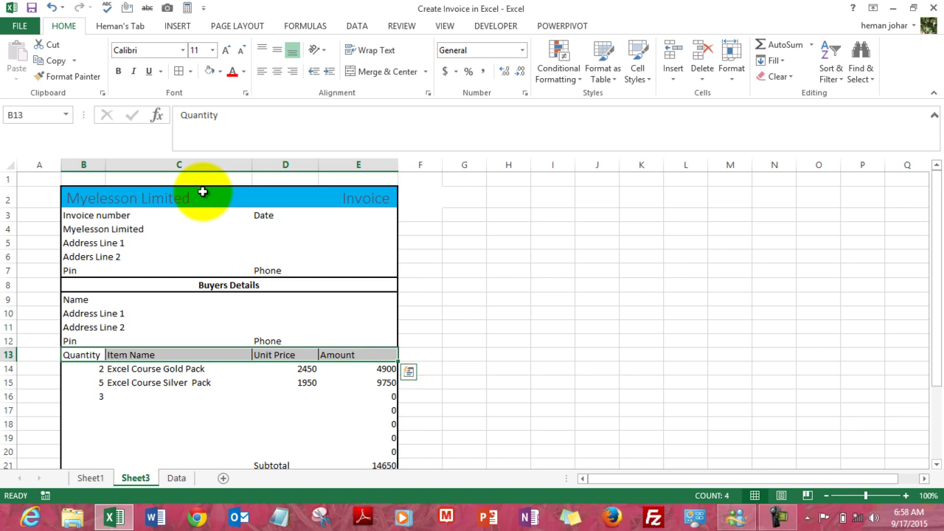
pyautogui.click(191, 72)
pyautogui.click(202, 216)
# Step: Apply All Borders to the item and total rows B14:E23 and enclose the block with a Thick Box Border
pyautogui.press('Down')
pyautogui.press('Down')
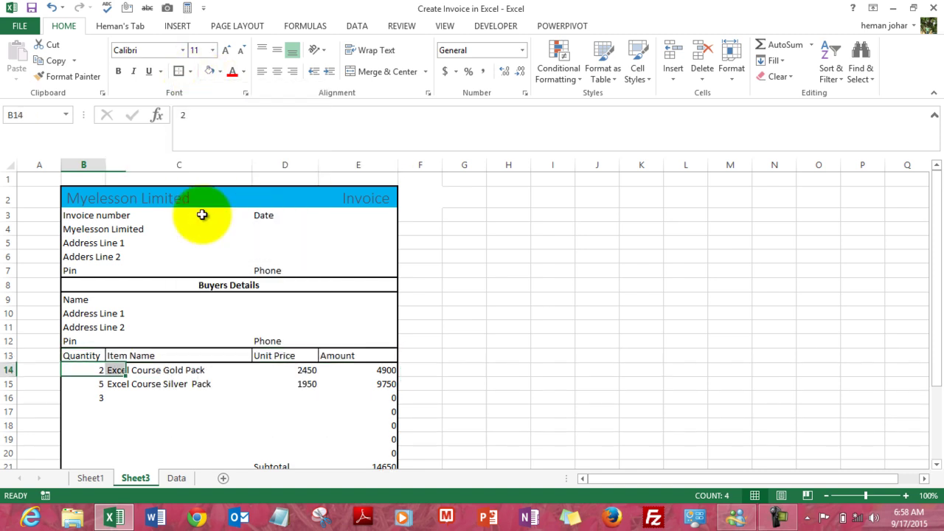
pyautogui.press('Up')
pyautogui.hotkey('shift', 'Right')
pyautogui.hotkey('shift', 'Down')
pyautogui.hotkey('shift', 'Down')
pyautogui.hotkey('shift', 'Down')
pyautogui.hotkey('shift', 'Down')
pyautogui.hotkey('shift', 'Down')
pyautogui.hotkey('shift', 'Down')
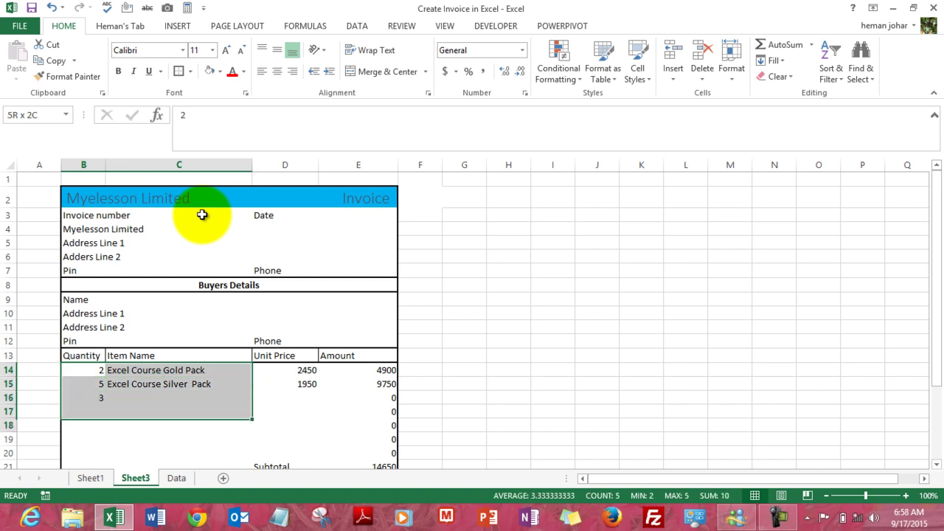
pyautogui.hotkey('shift', 'Down')
pyautogui.hotkey('shift', 'Down')
pyautogui.hotkey('shift', 'Down')
pyautogui.hotkey('shift', 'Right')
pyautogui.hotkey('shift', 'Right')
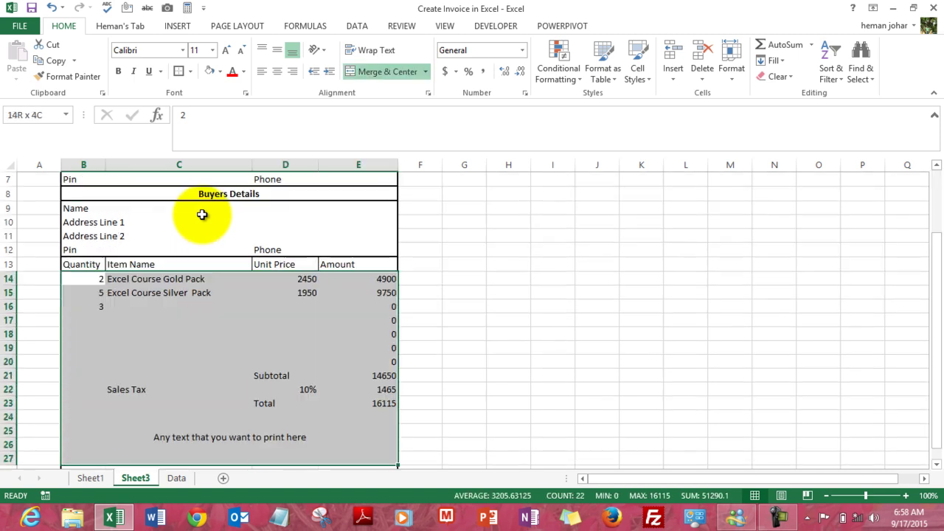
pyautogui.click(190, 71)
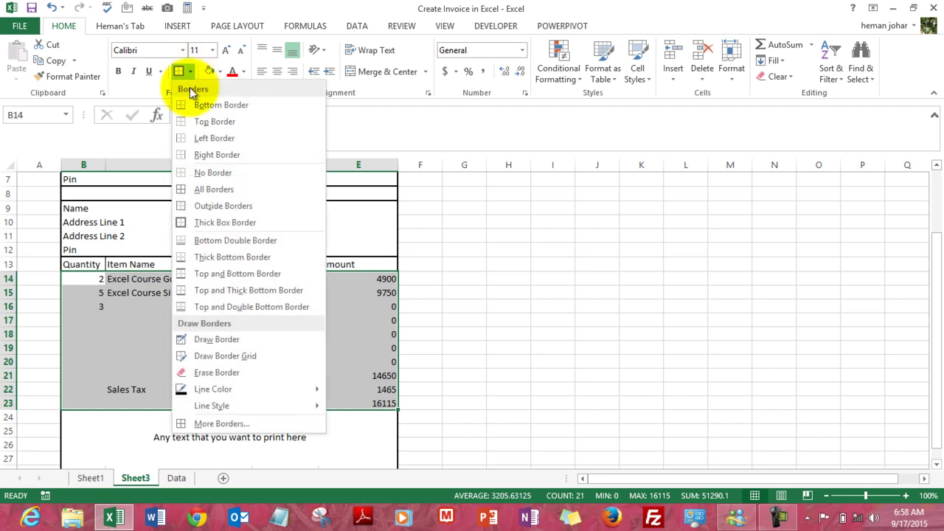
pyautogui.click(187, 190)
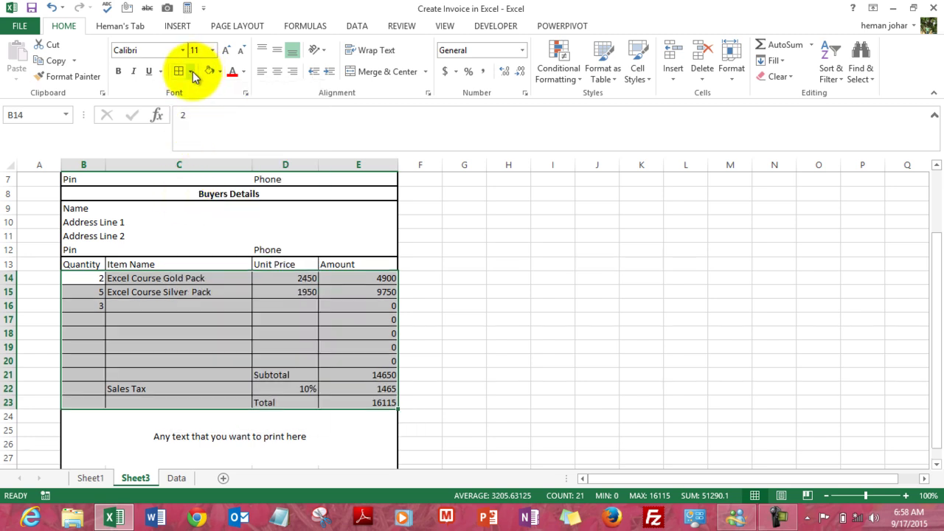
pyautogui.click(190, 72)
pyautogui.click(187, 214)
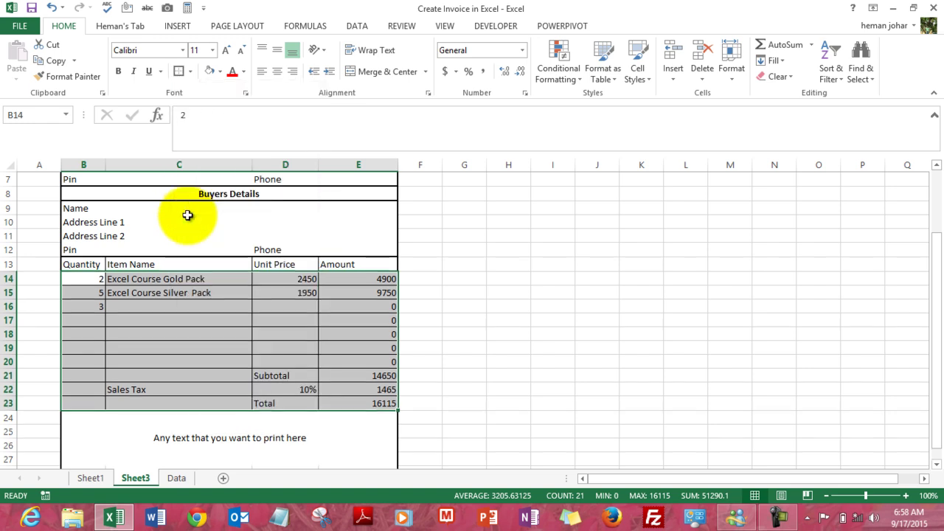
# Step: Review the bordered invoice down past the footer text and back up to its header
pyautogui.press('Down')
pyautogui.press('Down')
pyautogui.press('Down')
pyautogui.press('Down')
pyautogui.press('Down')
pyautogui.press('Down')
pyautogui.press('Down')
pyautogui.press('Down')
pyautogui.press('Down')
pyautogui.press('Down')
pyautogui.press('Down')
pyautogui.press('Down')
pyautogui.press('Down')
pyautogui.press('Down')
pyautogui.press('Down')
pyautogui.press('Down')
pyautogui.press('Down')
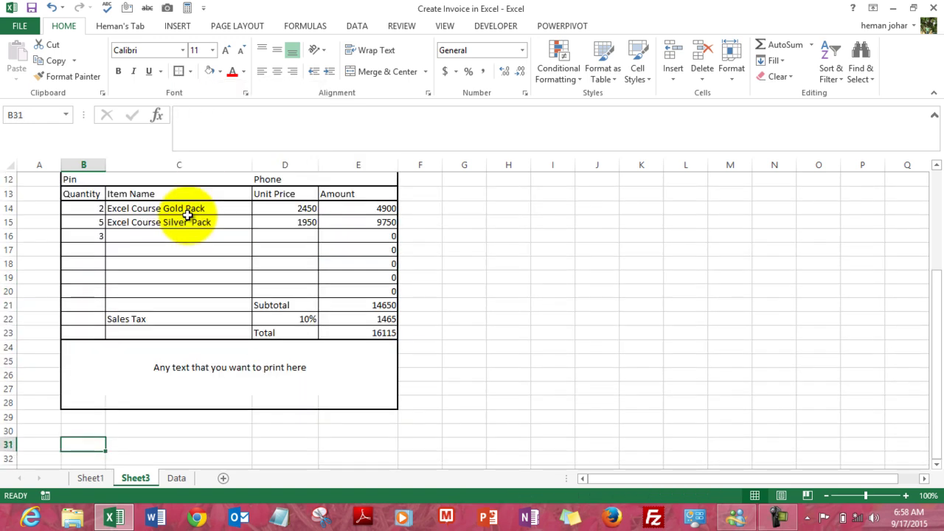
pyautogui.press('Up')
pyautogui.press('Up')
pyautogui.press('Up')
pyautogui.press('Up')
pyautogui.press('Up')
pyautogui.press('Up')
pyautogui.press('Up')
pyautogui.press('Up')
pyautogui.press('Up')
pyautogui.press('Up')
pyautogui.press('Up')
pyautogui.press('Up')
pyautogui.press('Up')
pyautogui.press('Up')
pyautogui.press('Up')
pyautogui.press('Up')
pyautogui.press('Up')
pyautogui.press('Up')
pyautogui.press('Up')
pyautogui.press('Up')
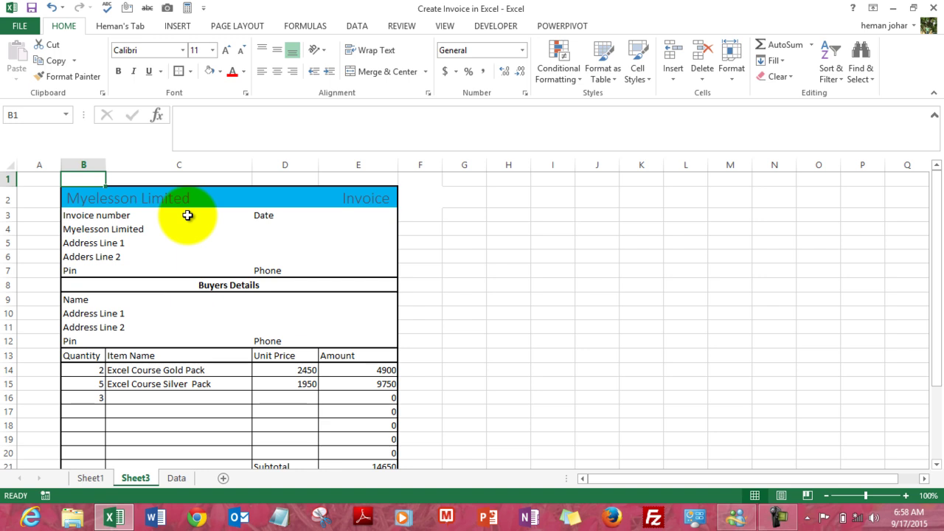
# Step: Check the Sheet3 invoice in the print preview, close the preview and open the invoice on Sheet1
pyautogui.hotkey('ctrl', 'p')
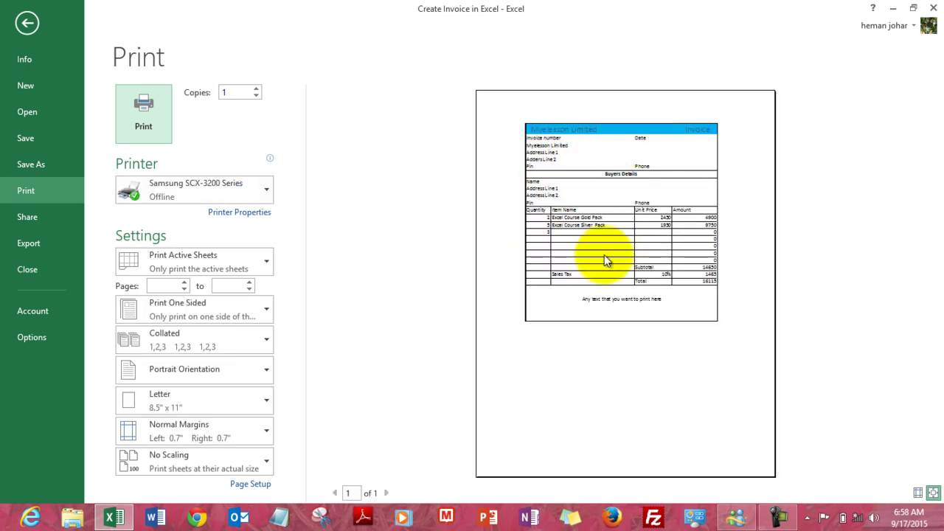
pyautogui.press('Escape')
pyautogui.click(460, 298)
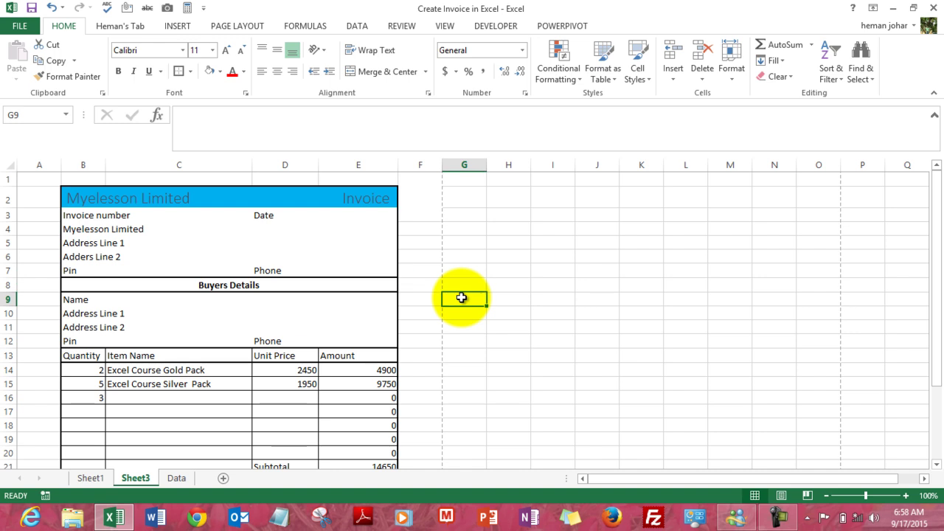
pyautogui.press('Left')
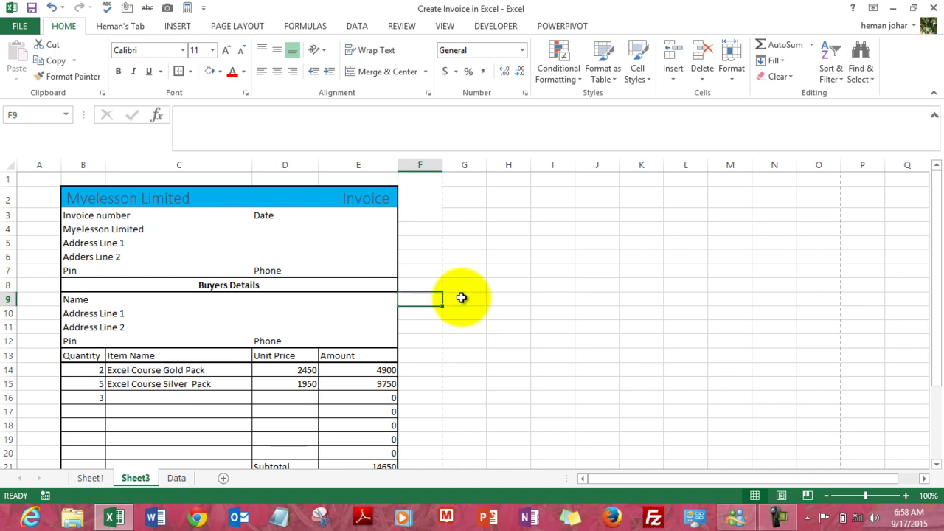
pyautogui.click(88, 480)
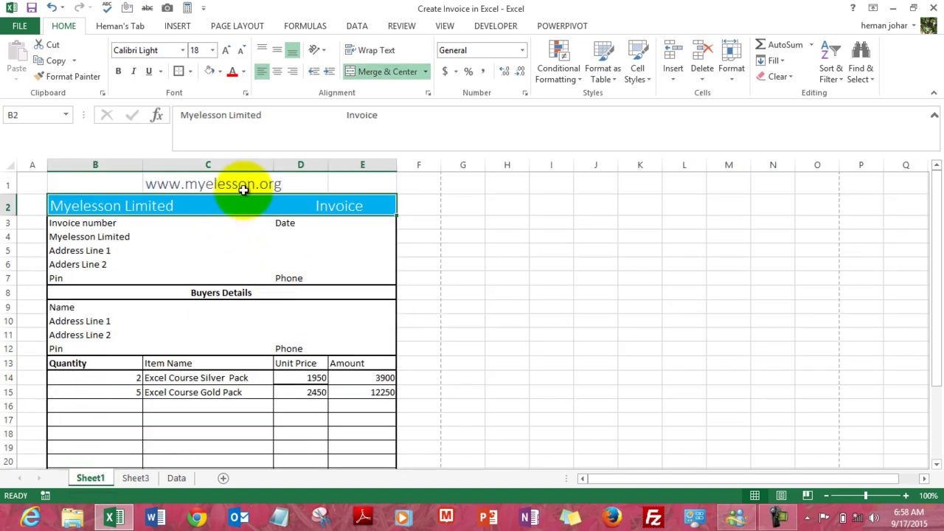